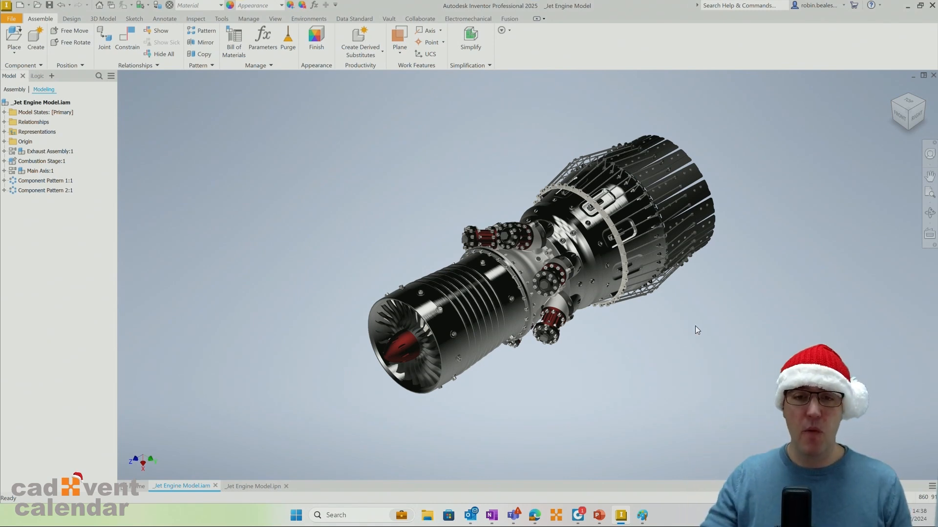
Create a drawing of the jet engine assembly using the metric ISO.dwg template
{"action": "right_click", "coordinate": [40, 105]}
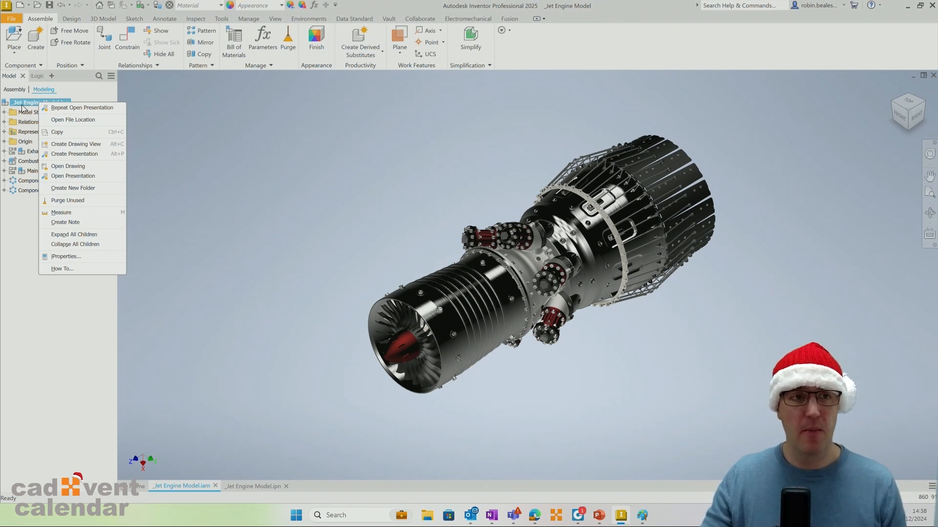
{"action": "left_click", "coordinate": [76, 144]}
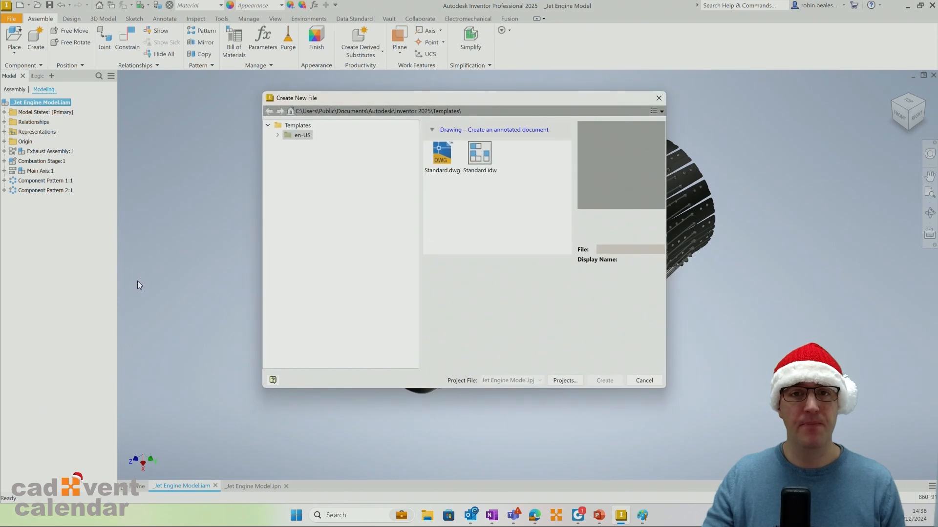
{"action": "left_click", "coordinate": [277, 137]}
{"action": "left_click", "coordinate": [313, 154]}
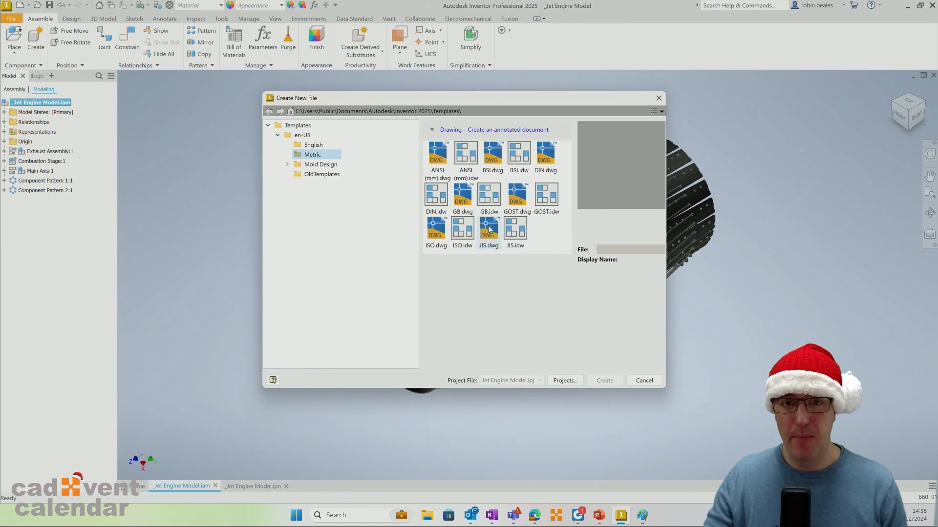
{"action": "left_click", "coordinate": [445, 239]}
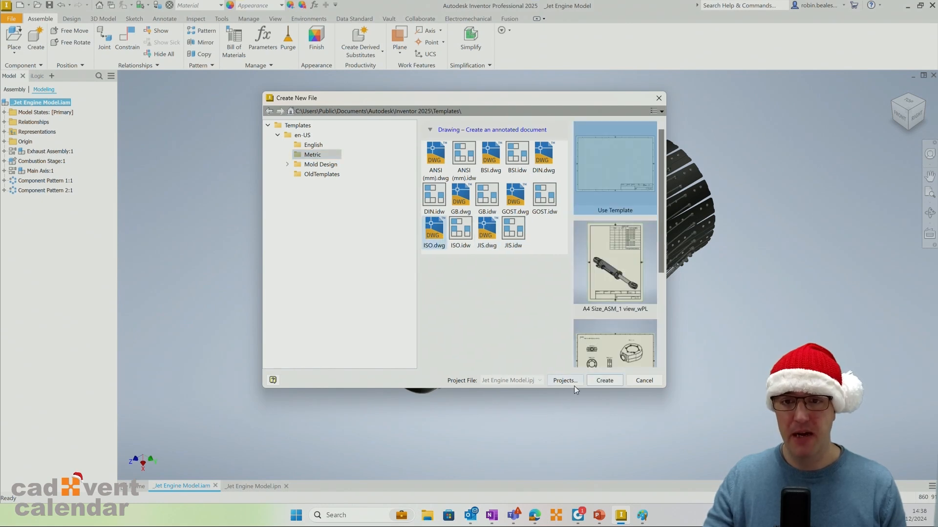
{"action": "left_click", "coordinate": [604, 381]}
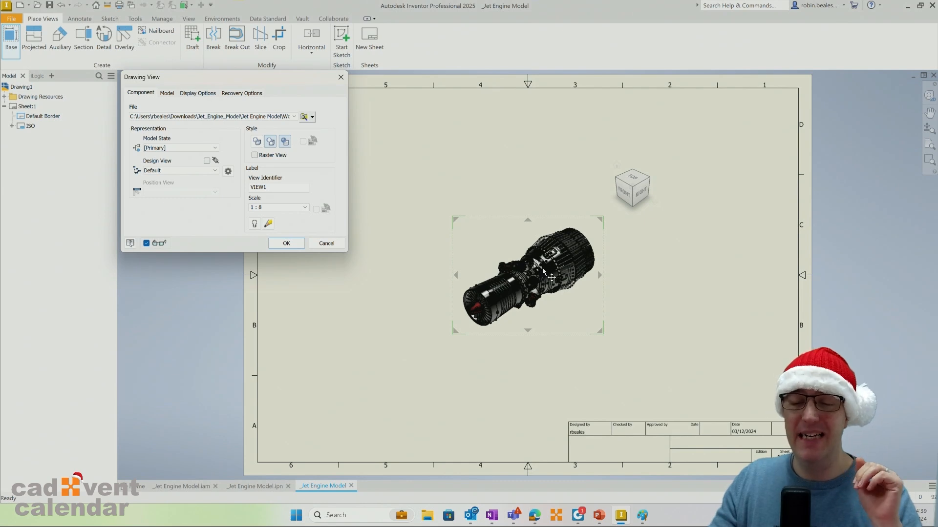
{"action": "left_click_drag", "start_coordinate": [545, 267], "coordinate": [519, 267]}
{"action": "left_click_drag", "start_coordinate": [591, 243], "coordinate": [519, 258]}
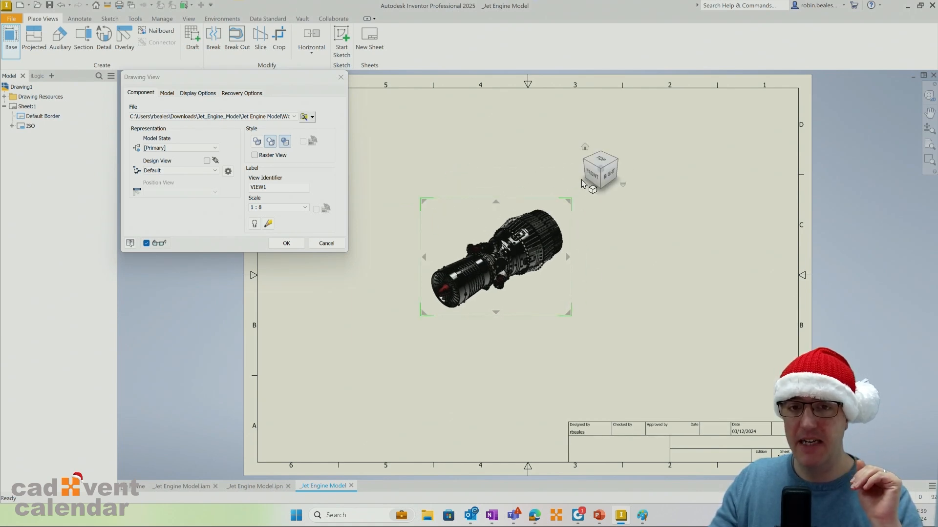
{"action": "left_click", "coordinate": [604, 165]}
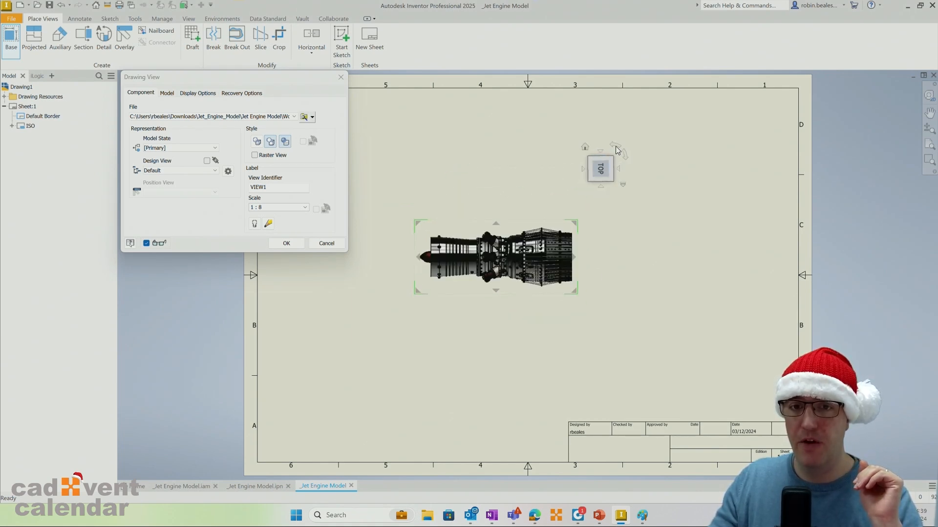
{"action": "left_click", "coordinate": [617, 150]}
{"action": "left_click_drag", "start_coordinate": [518, 253], "coordinate": [374, 258]}
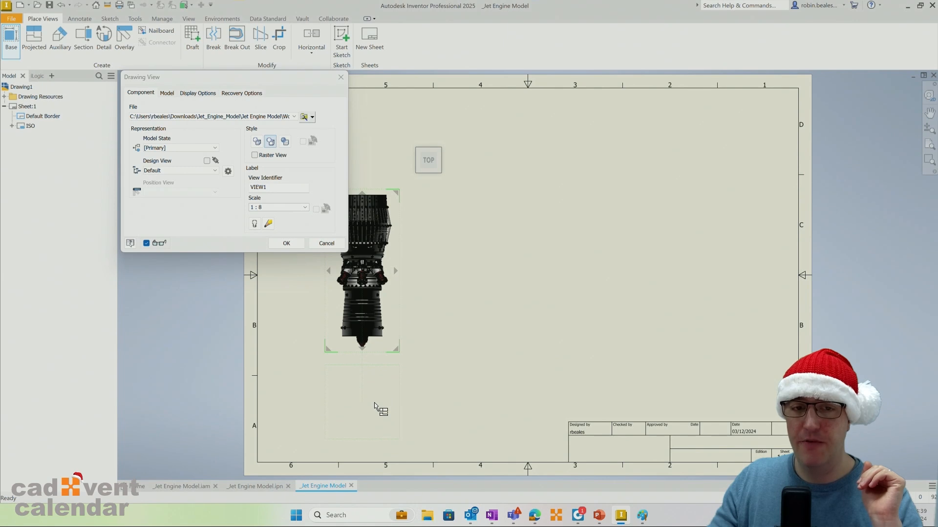
{"action": "left_click", "coordinate": [369, 145]}
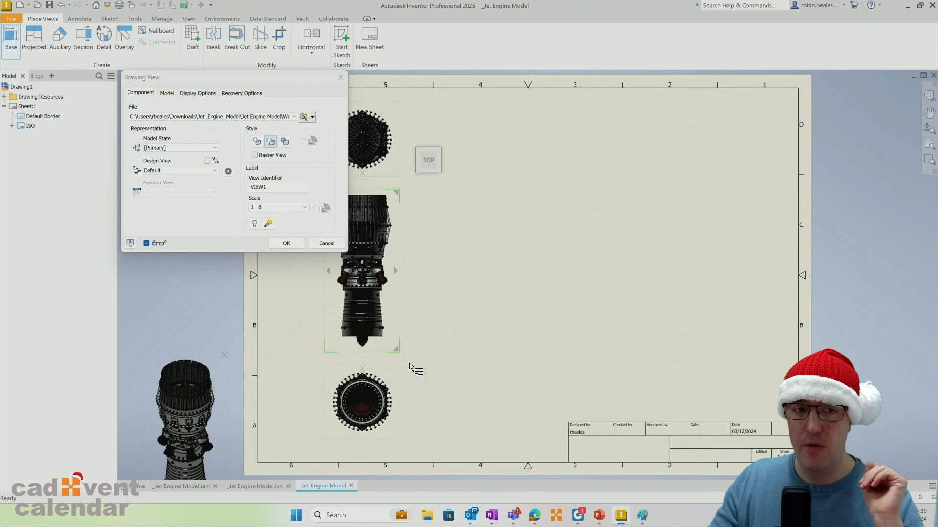
{"action": "left_click", "coordinate": [546, 262]}
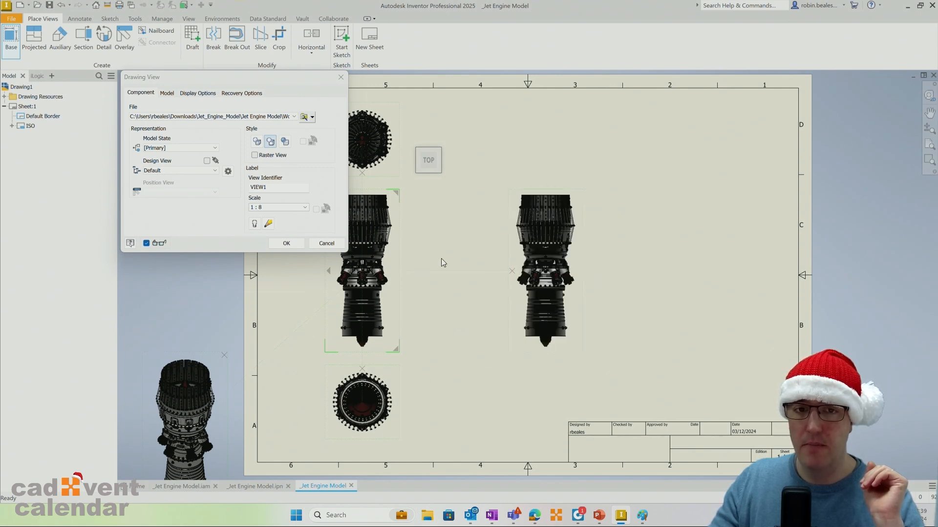
{"action": "left_click", "coordinate": [326, 243]}
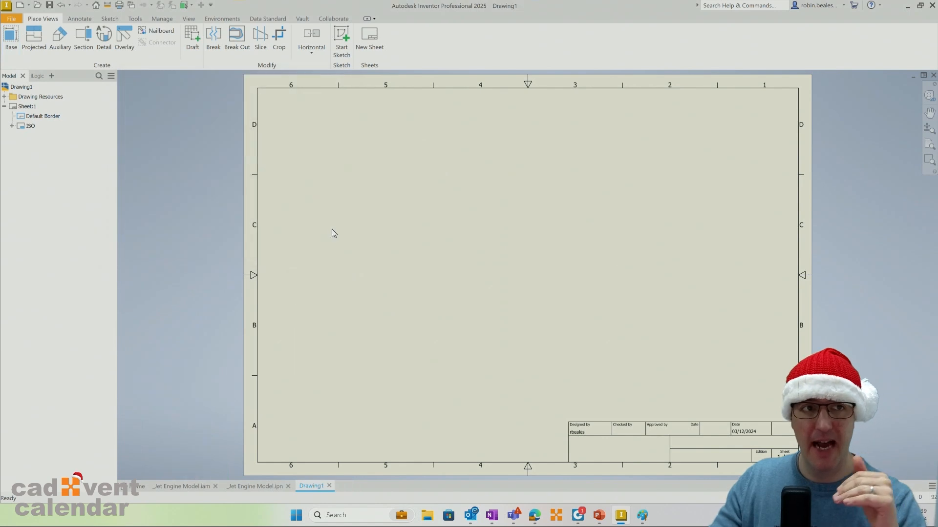
Place a front base view at 1:4 with projected side, isometric and top views around it
{"action": "left_click", "coordinate": [12, 39]}
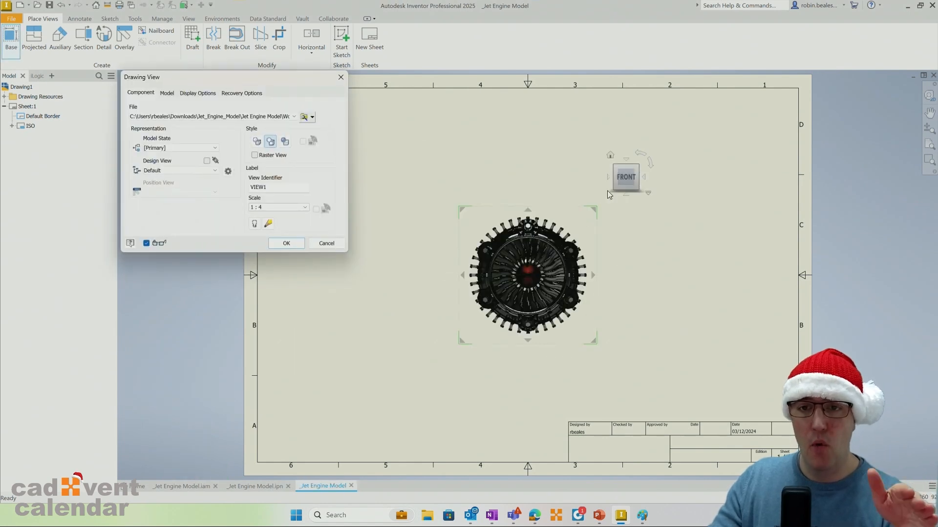
{"action": "left_click", "coordinate": [228, 290]}
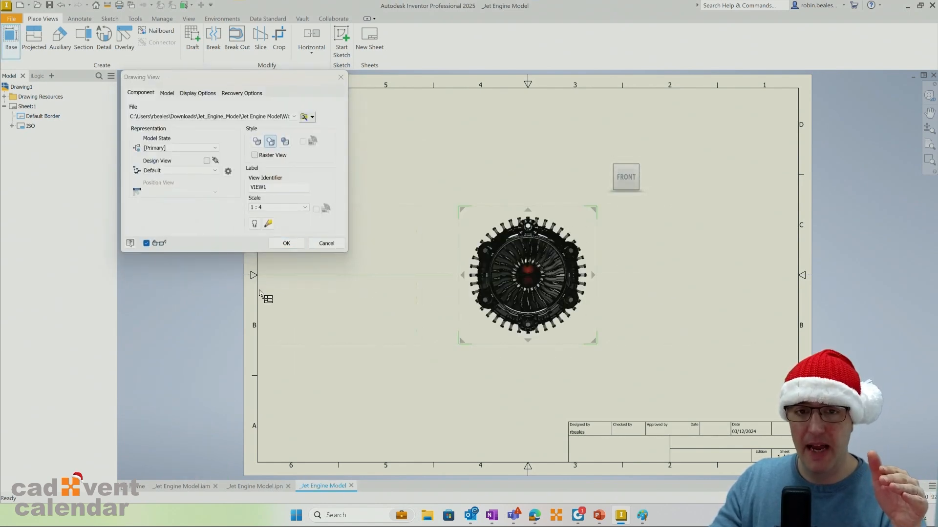
{"action": "left_click", "coordinate": [262, 433]}
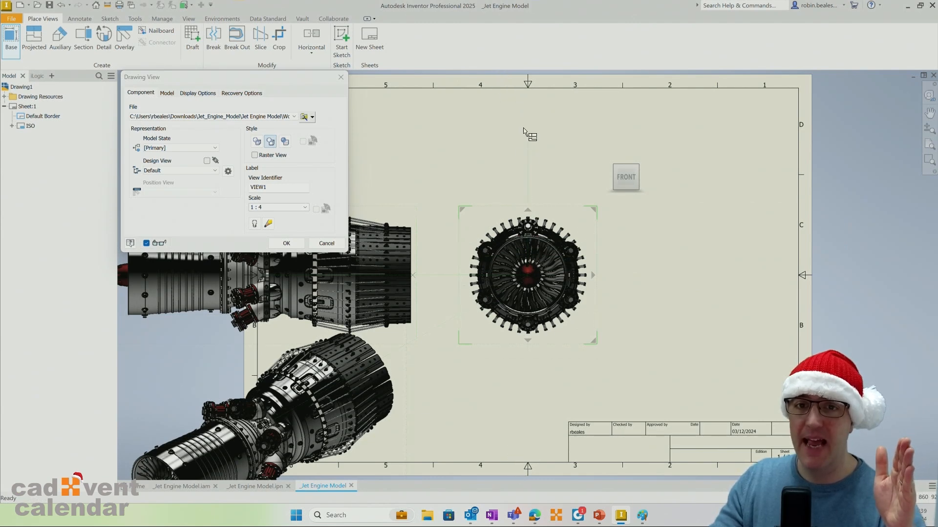
{"action": "right_click", "coordinate": [683, 200]}
{"action": "left_click", "coordinate": [706, 205]}
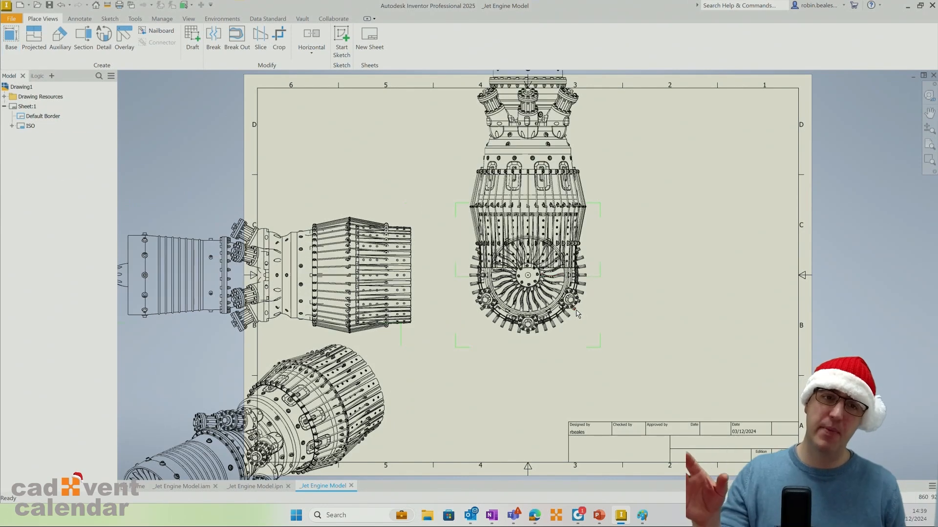
Move the front view toward the sheet's right edge and delete the projected view above it
{"action": "left_click", "coordinate": [591, 325]}
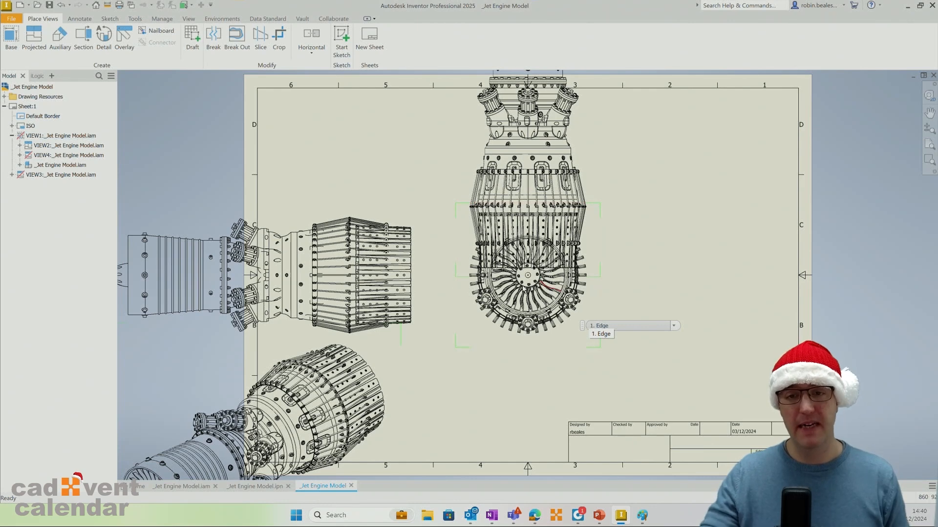
{"action": "mouse_move", "coordinate": [602, 305]}
{"action": "left_mouse_down"}
{"action": "mouse_move", "coordinate": [778, 351]}
{"action": "mouse_move", "coordinate": [781, 367]}
{"action": "left_mouse_up"}
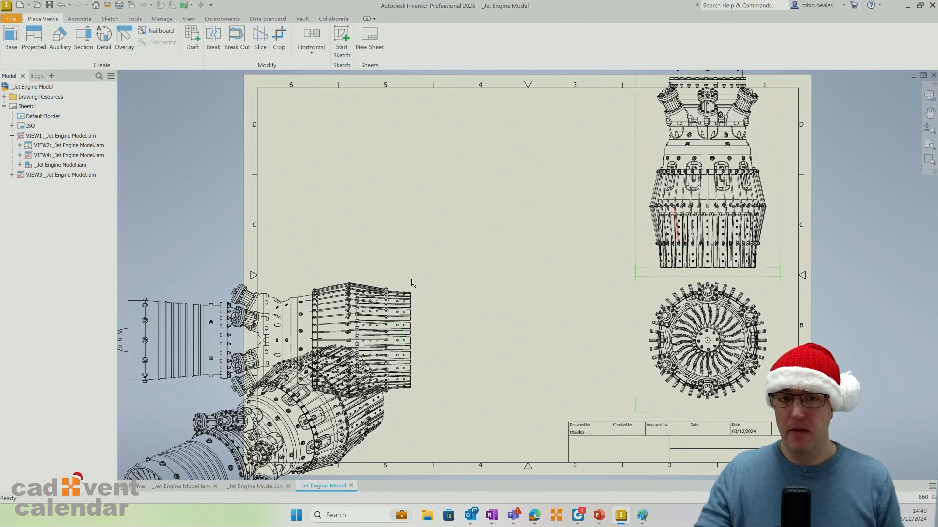
{"action": "right_click", "coordinate": [647, 168]}
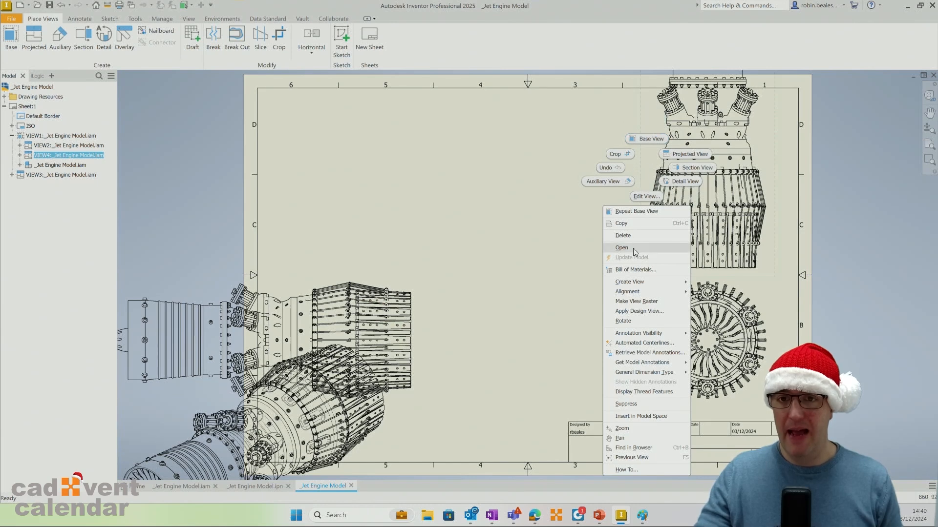
{"action": "left_click", "coordinate": [623, 235]}
{"action": "left_click", "coordinate": [454, 277]}
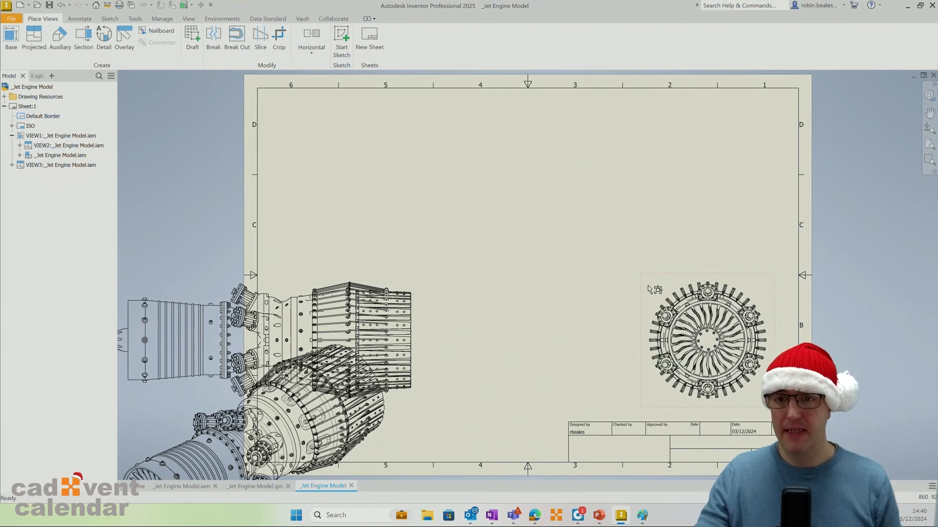
Arrange the side and front views along the sheet's upper half and the isometric view below the side view
{"action": "left_click_drag", "start_coordinate": [671, 278], "coordinate": [668, 105]}
{"action": "left_click_drag", "start_coordinate": [178, 99], "coordinate": [347, 100]}
{"action": "left_click_drag", "start_coordinate": [352, 343], "coordinate": [553, 244]}
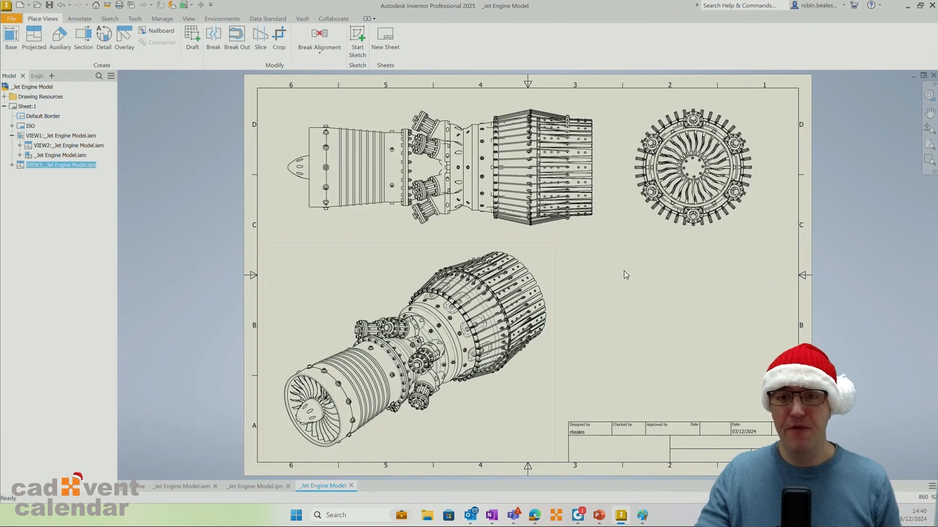
Give the isometric view a shaded style and set its scale to 1:5
{"action": "double_click", "coordinate": [555, 247]}
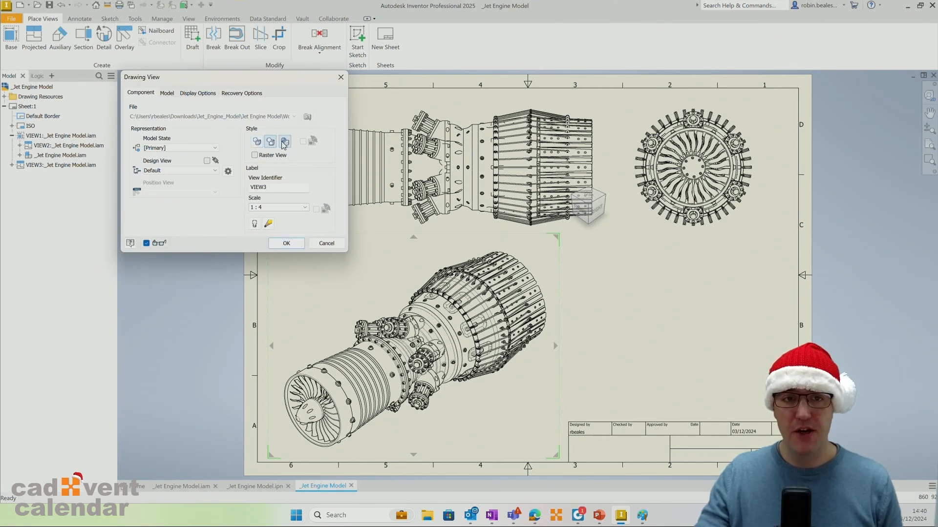
{"action": "left_click", "coordinate": [292, 245]}
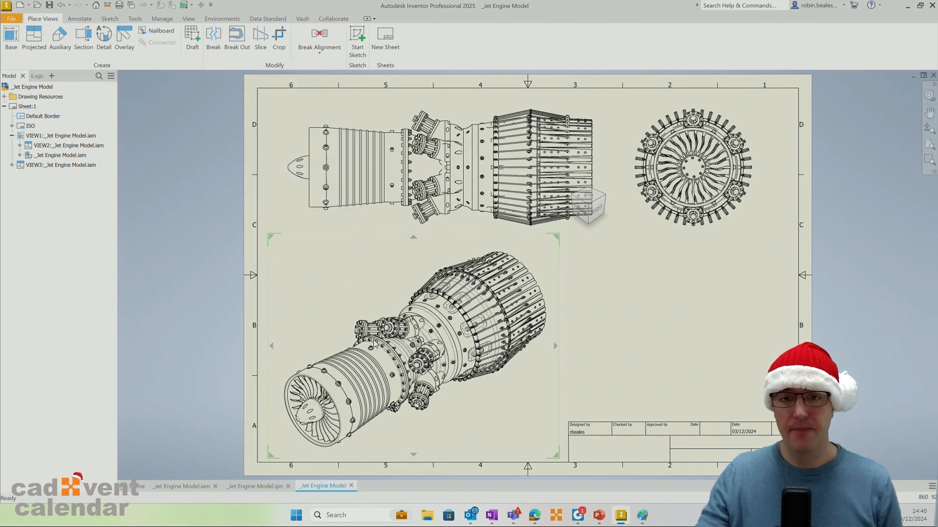
{"action": "double_click", "coordinate": [555, 258]}
{"action": "double_click", "coordinate": [259, 209]}
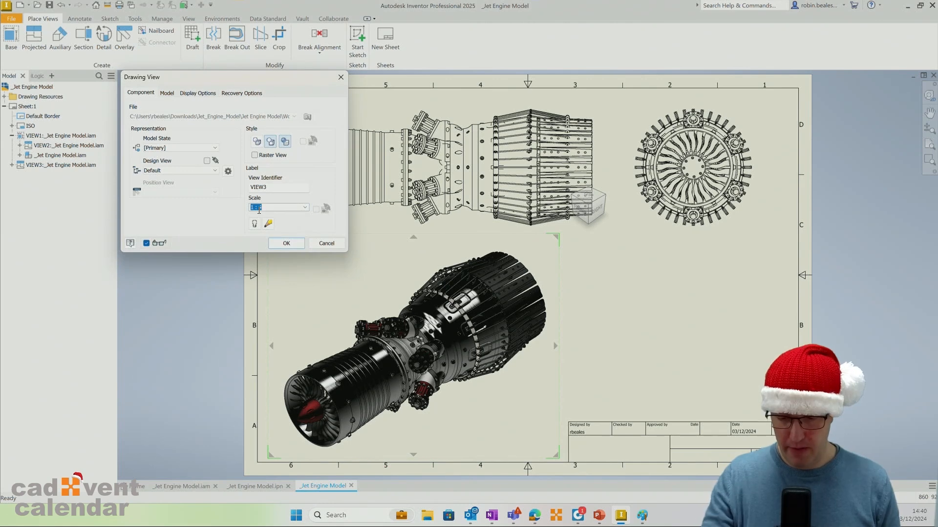
{"action": "type", "text": "5"}
{"action": "key", "text": "Return"}
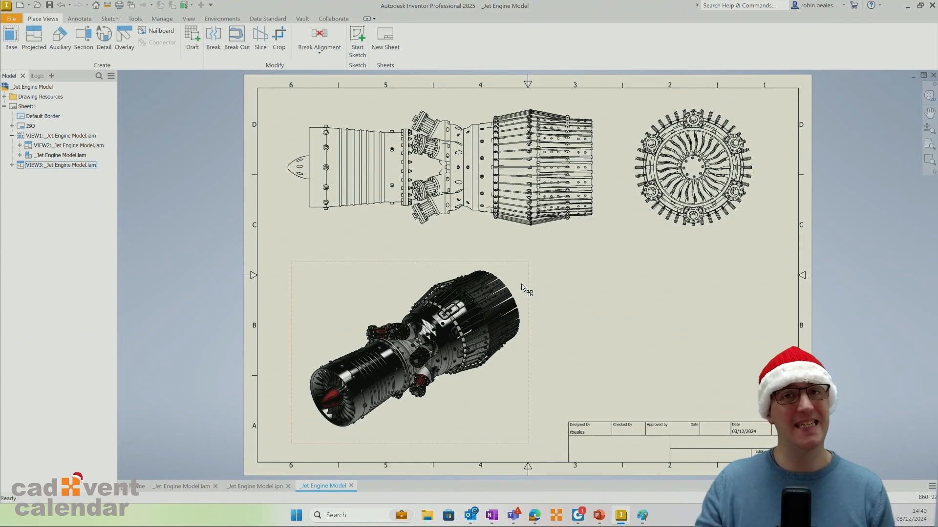
Try the shaded style on the front base view, and undo it
{"action": "double_click", "coordinate": [634, 119]}
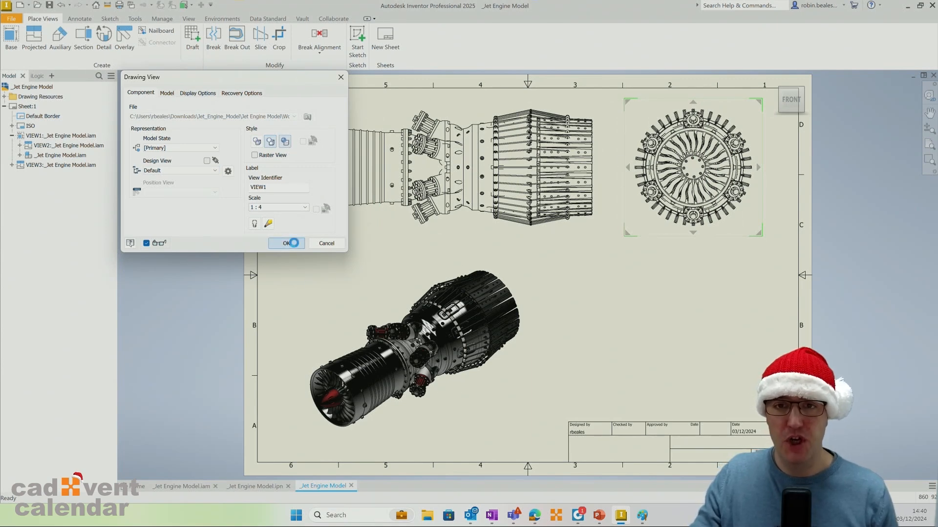
{"action": "left_click", "coordinate": [287, 243]}
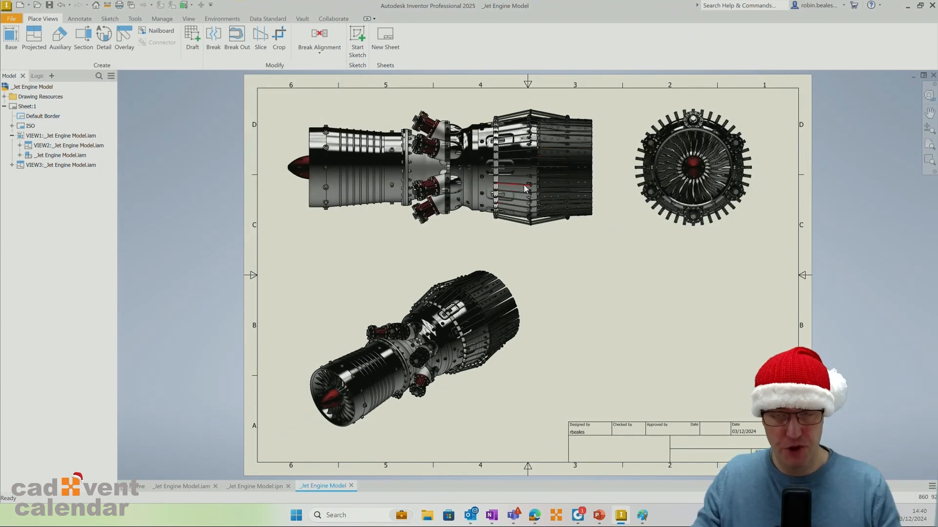
{"action": "key", "text": "ctrl+z"}
Set the front base view's scale to 1:5 and shift the side and front views slightly left on the sheet
{"action": "double_click", "coordinate": [633, 118]}
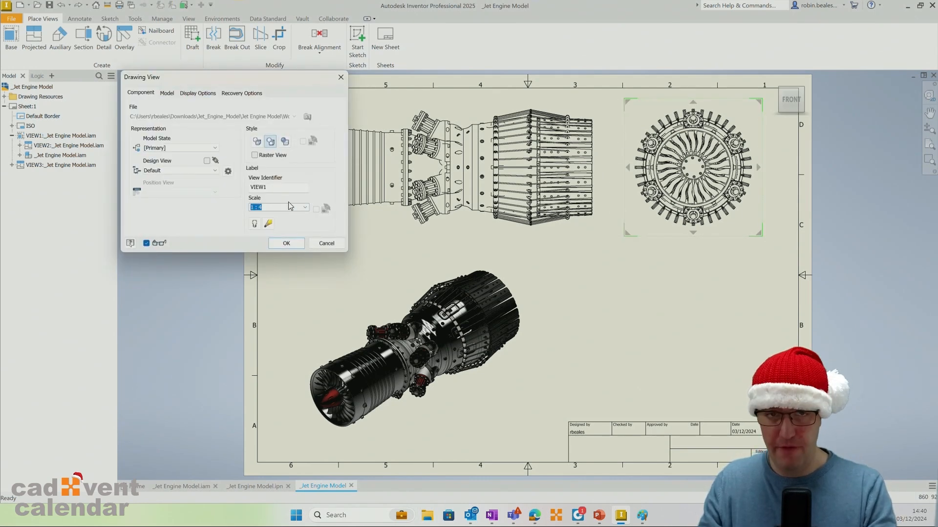
{"action": "key", "text": "Return"}
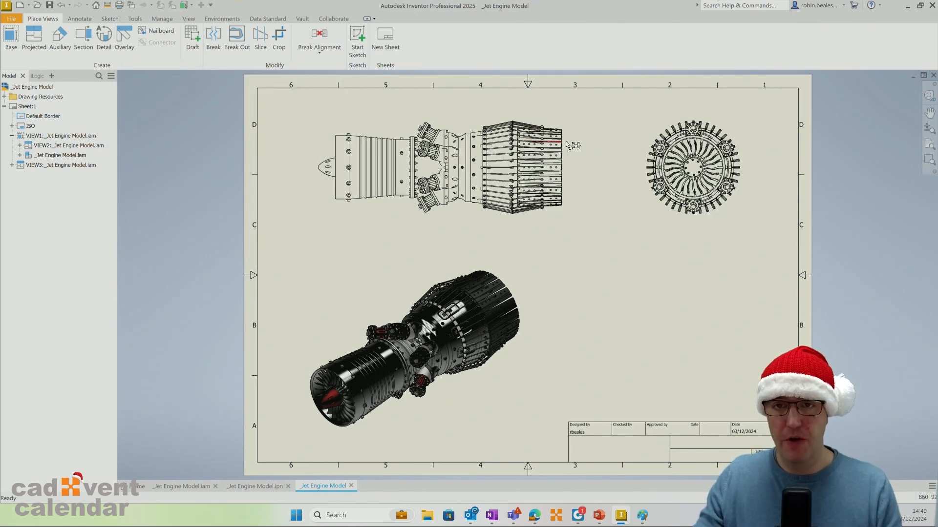
{"action": "left_click_drag", "start_coordinate": [576, 150], "coordinate": [560, 150]}
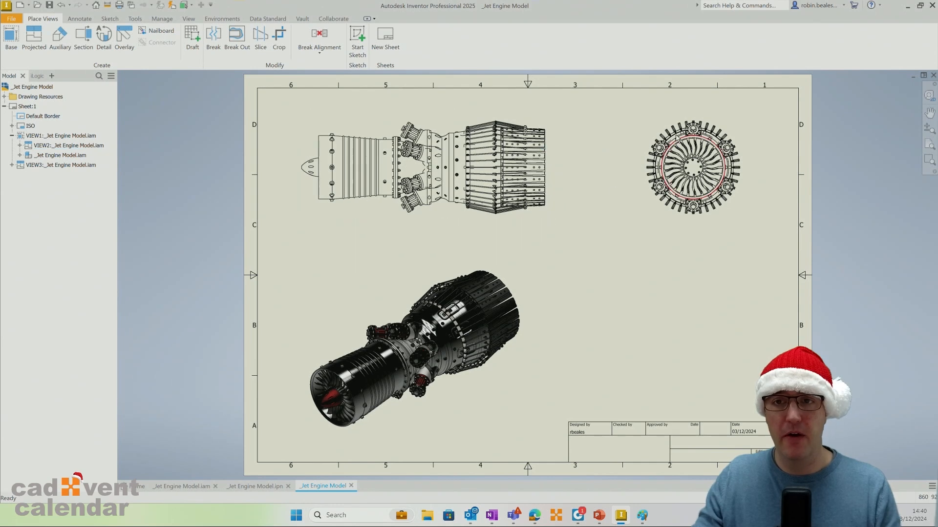
{"action": "left_click_drag", "start_coordinate": [653, 131], "coordinate": [638, 129]}
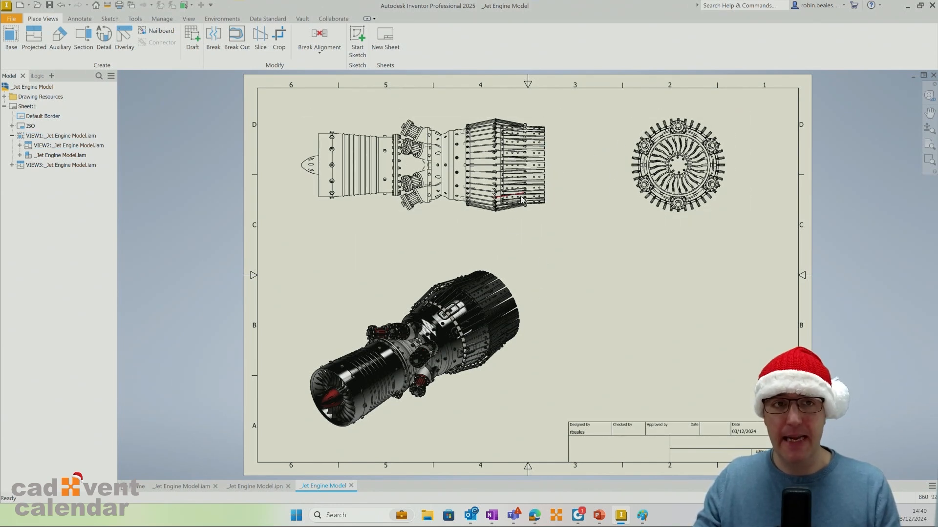
Create circular detail view A of the front view's lower edge at 0.40:1, placed below and to the right of it
{"action": "left_click", "coordinate": [104, 35]}
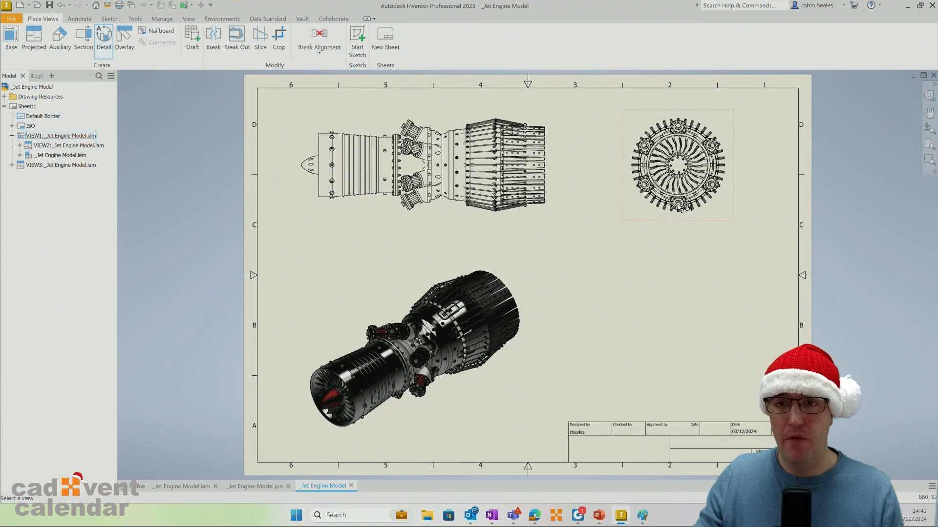
{"action": "left_click", "coordinate": [680, 207]}
{"action": "left_click", "coordinate": [676, 210]}
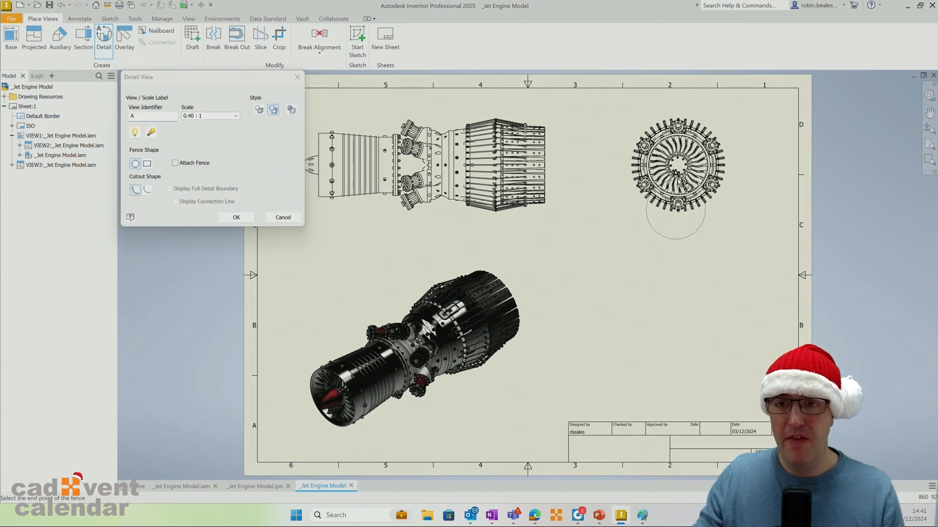
{"action": "left_click", "coordinate": [702, 227]}
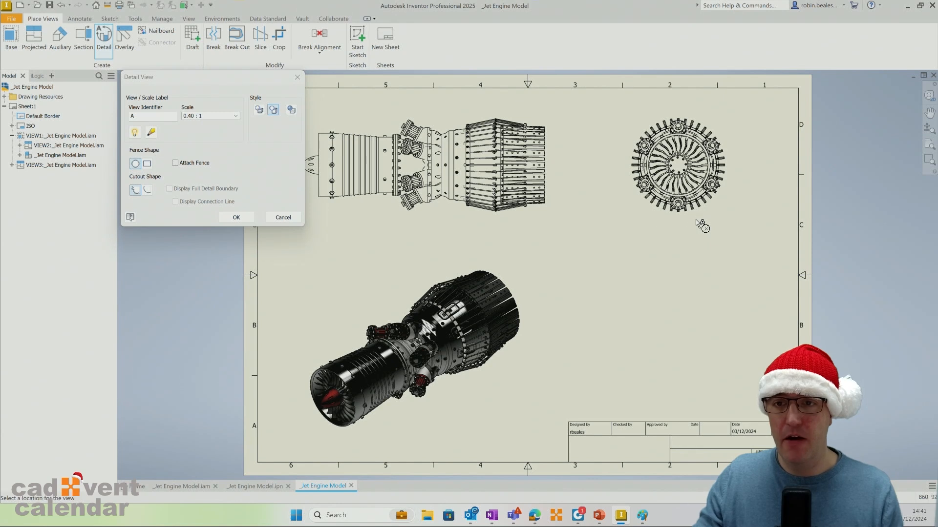
{"action": "left_click", "coordinate": [743, 237]}
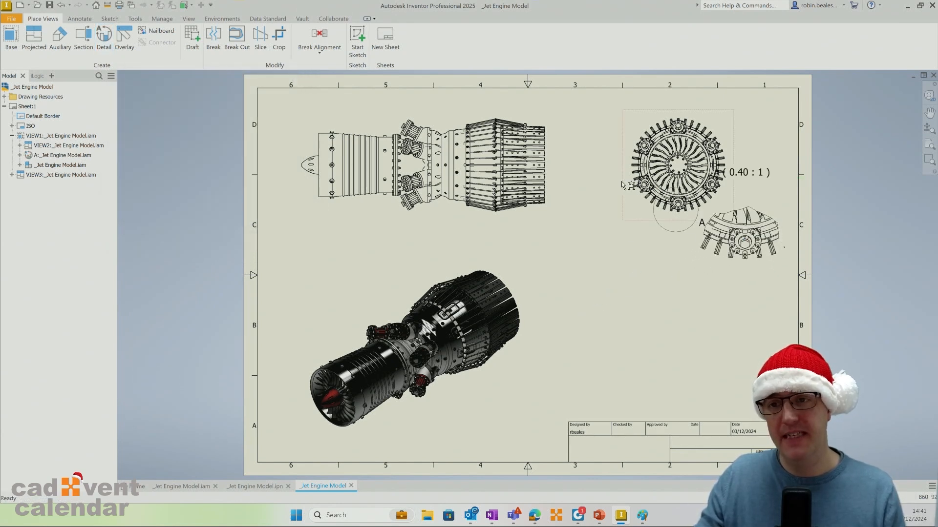
Review the view settings of the circular detail view and accept them
{"action": "double_click", "coordinate": [712, 259]}
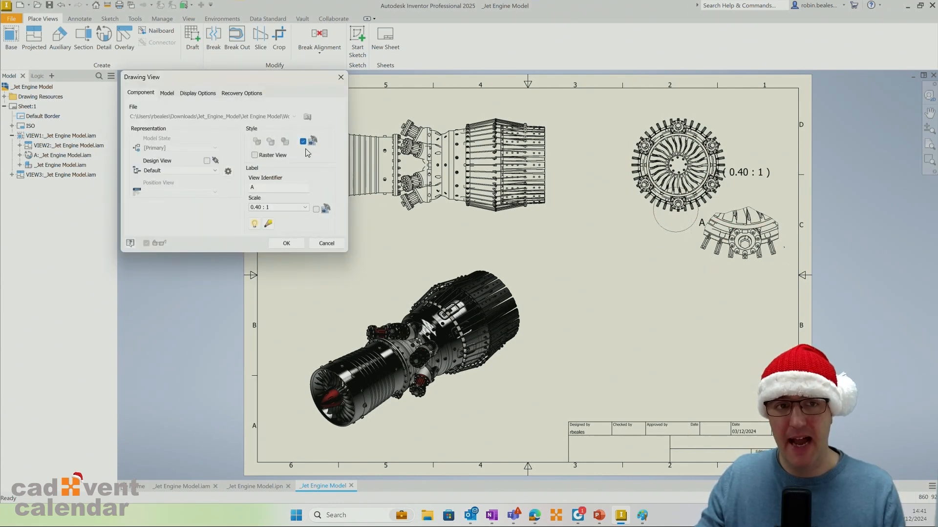
{"action": "left_click", "coordinate": [287, 244]}
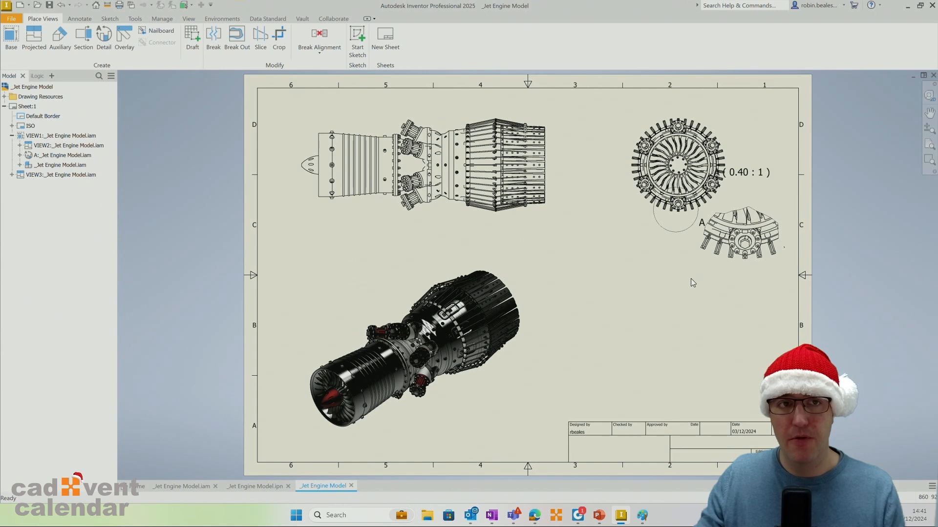
Create a full-depth section view at 1:5 along the side view's horizontal centre line, placed directly below that view
{"action": "left_click", "coordinate": [83, 37]}
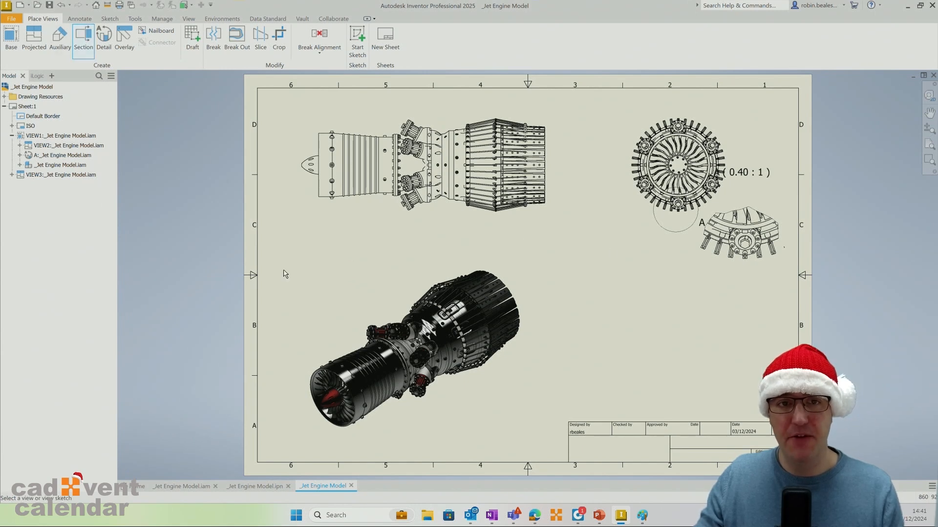
{"action": "left_click", "coordinate": [295, 152]}
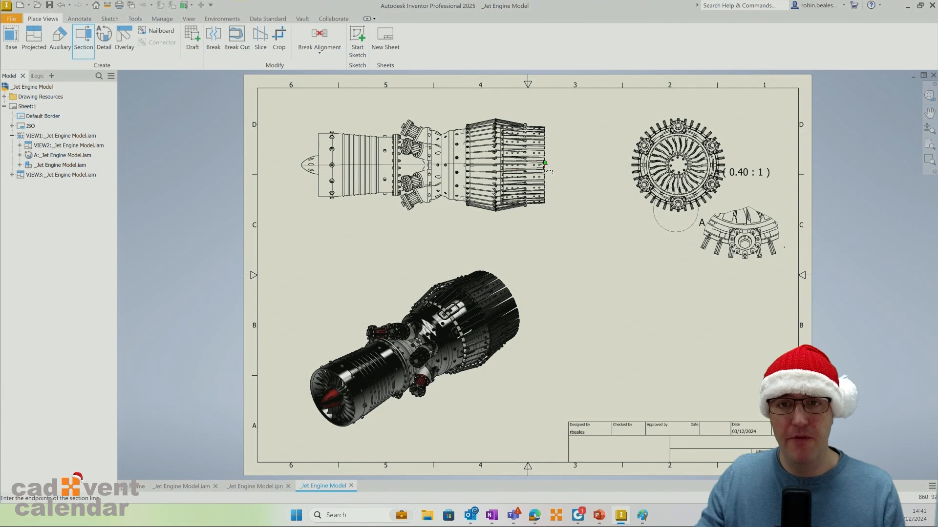
{"action": "left_click", "coordinate": [558, 166]}
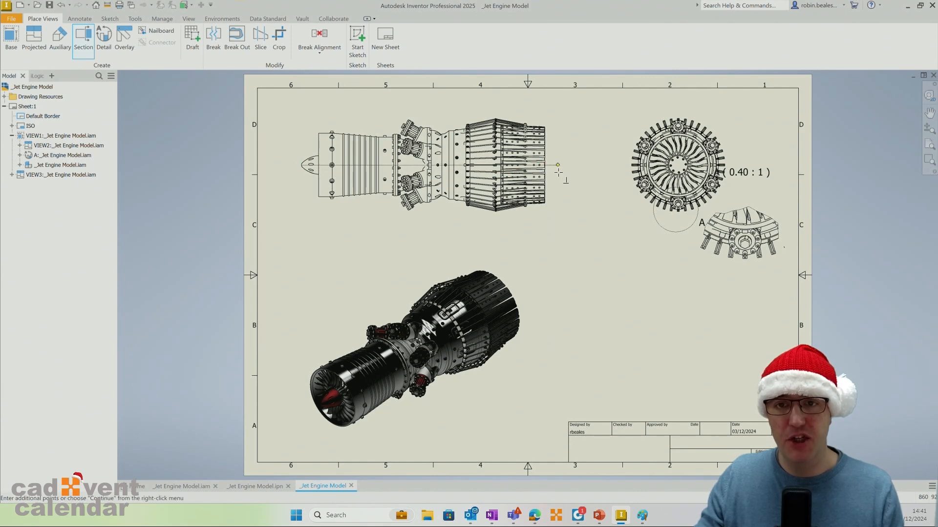
{"action": "right_click", "coordinate": [570, 178]}
{"action": "left_click", "coordinate": [547, 217]}
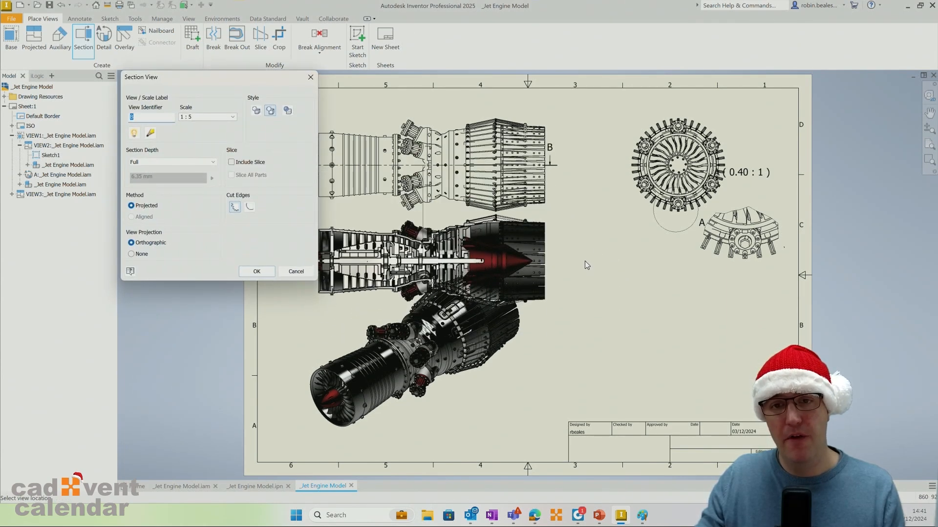
{"action": "left_click", "coordinate": [584, 261]}
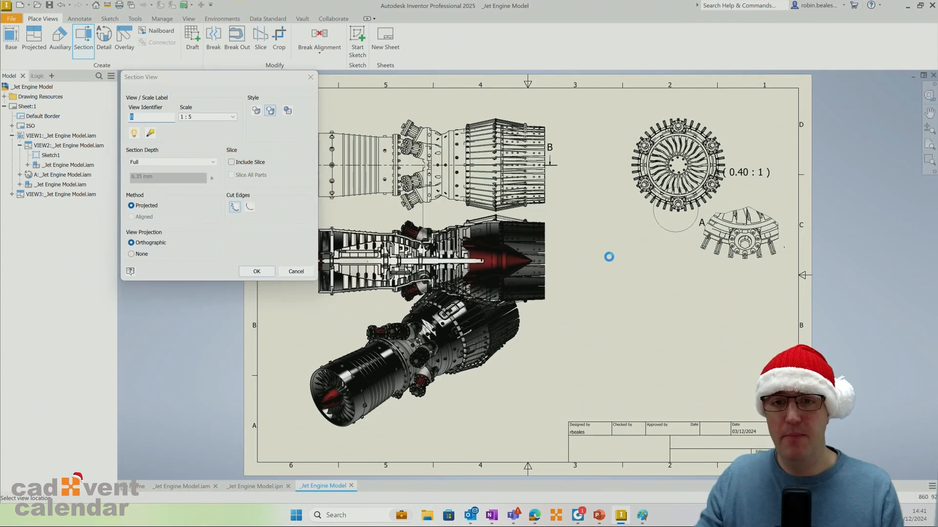
{"action": "right_click", "coordinate": [588, 239]}
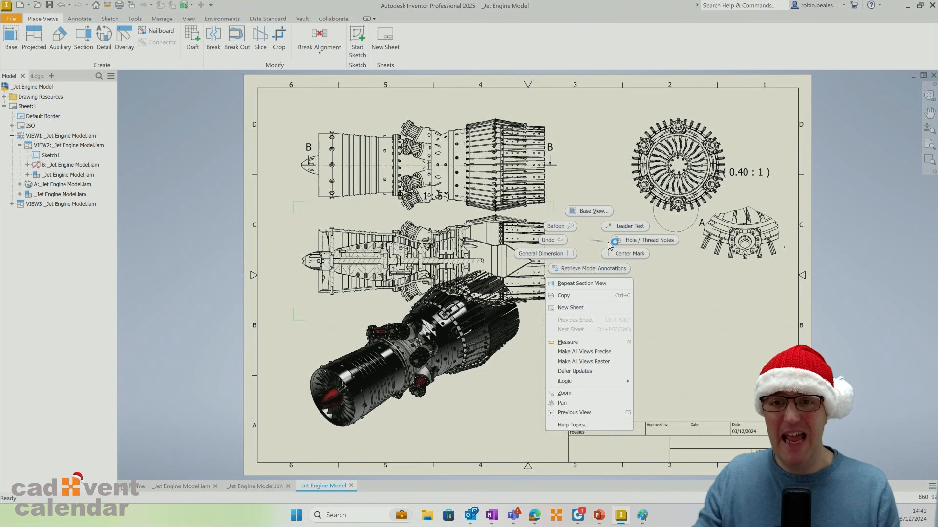
{"action": "left_click", "coordinate": [578, 259]}
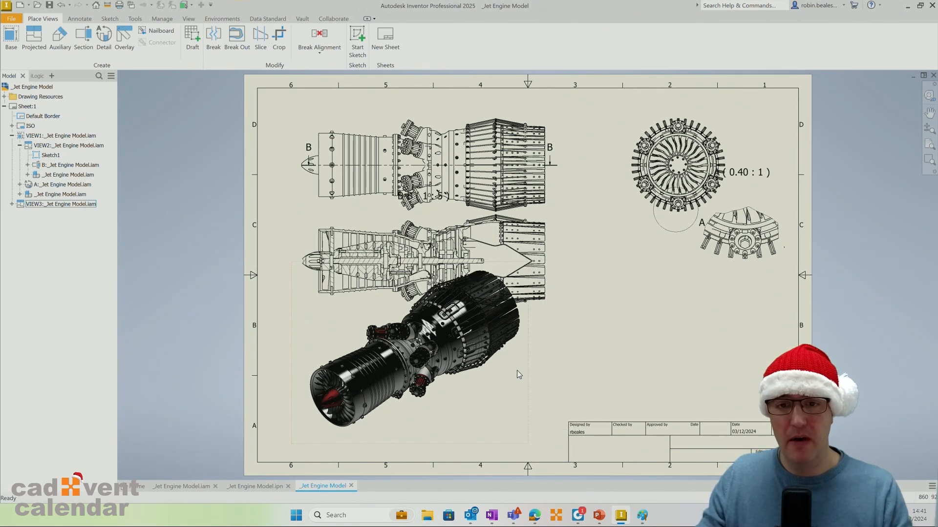
Rearrange the sheet: move the isometric view down and left, the side and front views up, the front view slightly right, and the section view up
{"action": "left_click", "coordinate": [562, 393]}
{"action": "left_click_drag", "start_coordinate": [563, 394], "coordinate": [488, 412]}
{"action": "left_click_drag", "start_coordinate": [472, 113], "coordinate": [455, 89]}
{"action": "left_click_drag", "start_coordinate": [697, 97], "coordinate": [709, 96]}
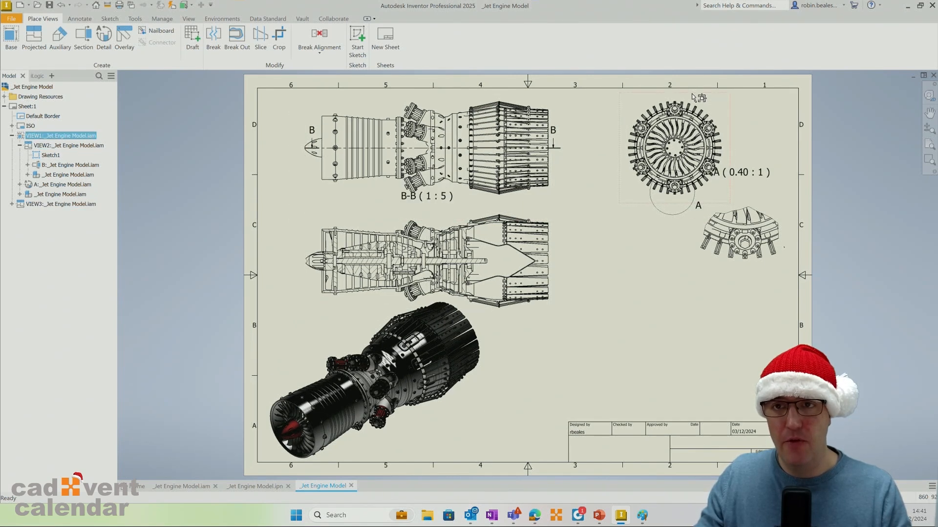
{"action": "left_click_drag", "start_coordinate": [541, 214], "coordinate": [550, 205]}
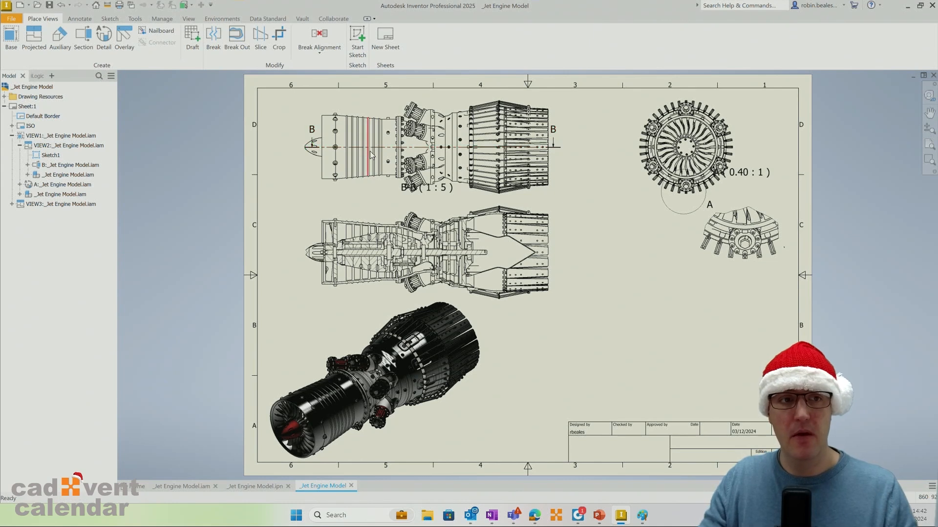
Collapse the contents of Sheet:1 in the model tree
{"action": "left_click", "coordinate": [5, 107]}
{"action": "right_click", "coordinate": [24, 107]}
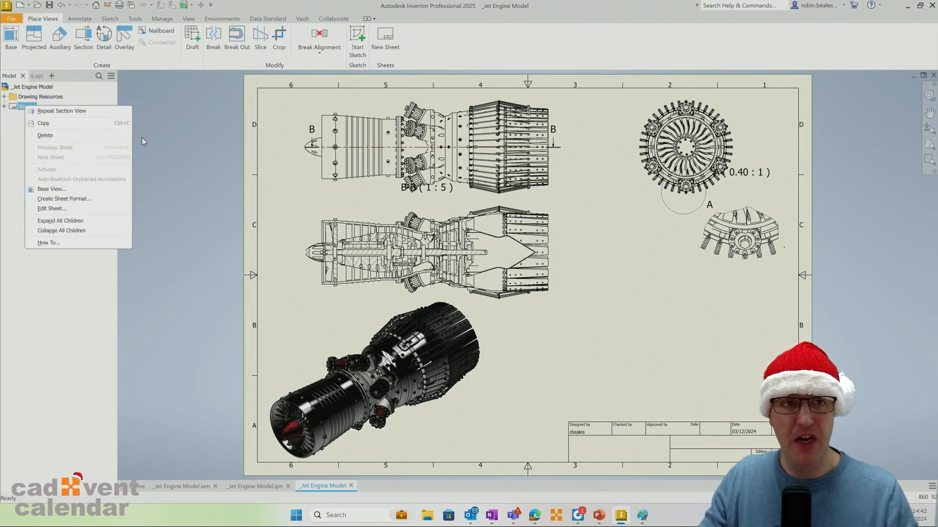
{"action": "left_click", "coordinate": [192, 129]}
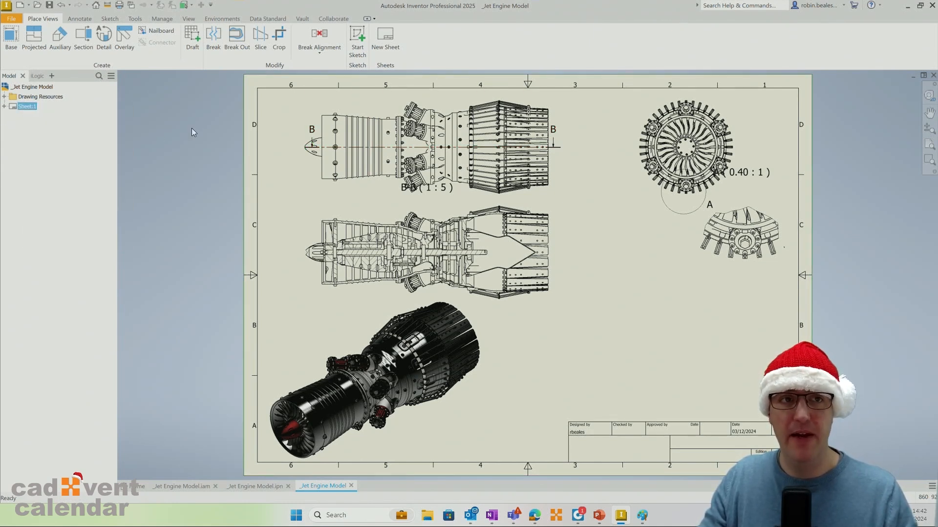
Dimension the outer diameter of the front casing in the side view, placing the dimension just ahead of the nose cone
{"action": "left_click", "coordinate": [80, 18]}
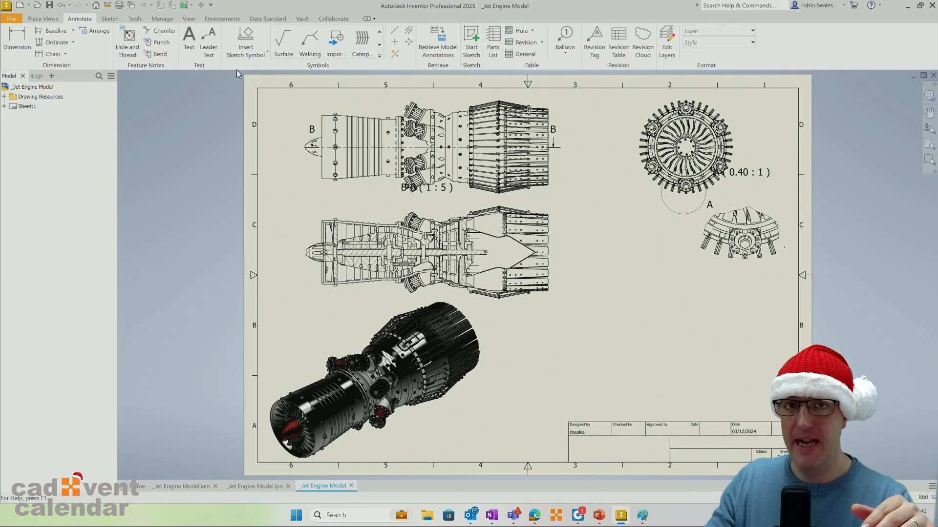
{"action": "left_click", "coordinate": [14, 41]}
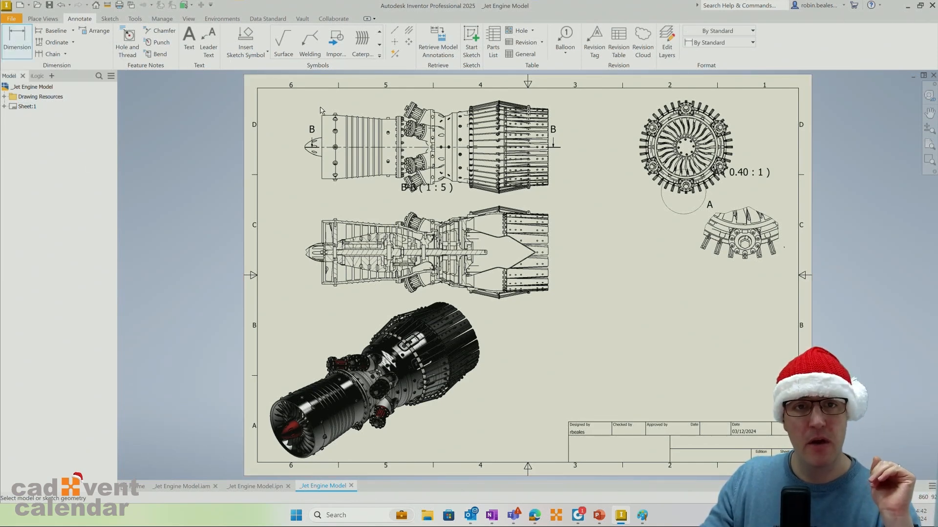
{"action": "scroll", "coordinate": [320, 110], "scroll_direction": "down", "scroll_amount": 1}
{"action": "scroll", "coordinate": [318, 119], "scroll_direction": "up", "scroll_amount": 5}
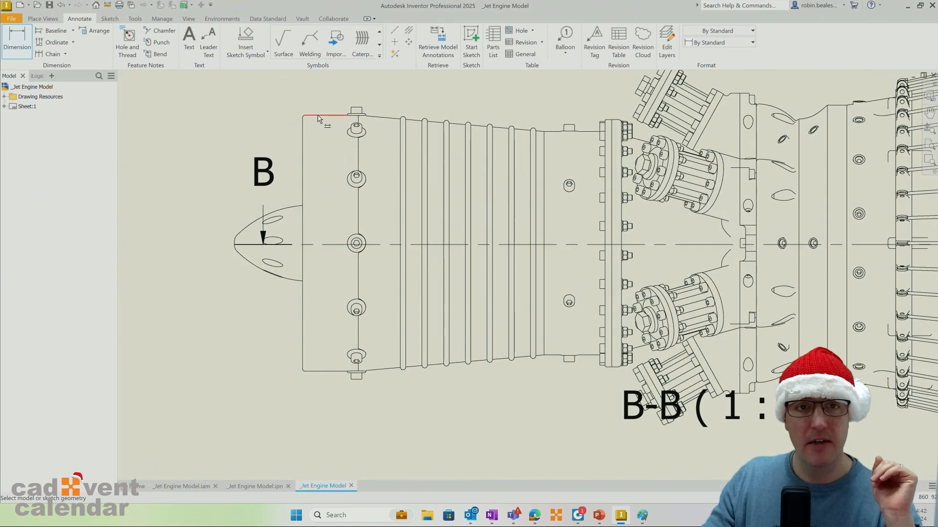
{"action": "left_click", "coordinate": [318, 117]}
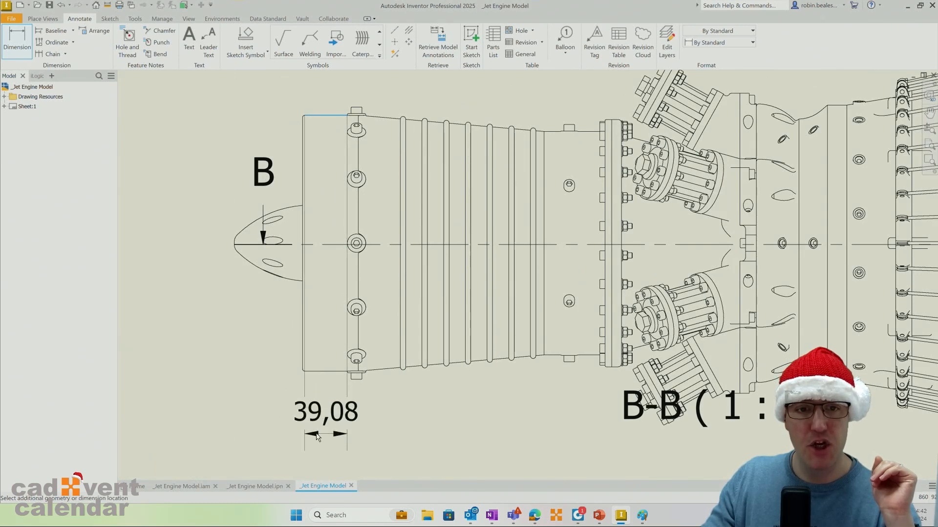
{"action": "left_click", "coordinate": [318, 375]}
{"action": "scroll", "coordinate": [318, 375], "scroll_direction": "down", "scroll_amount": 5}
{"action": "scroll", "coordinate": [320, 361], "scroll_direction": "up", "scroll_amount": 3}
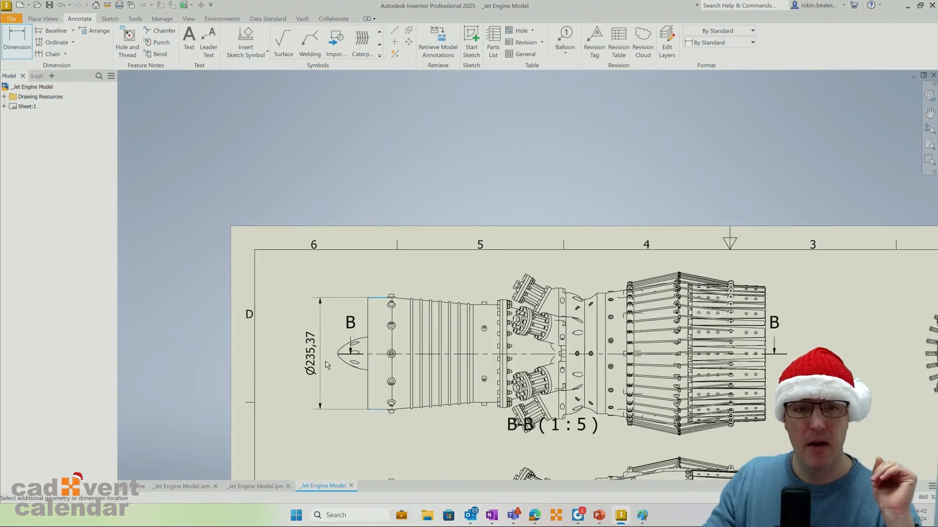
{"action": "left_click", "coordinate": [326, 366]}
{"action": "left_click", "coordinate": [358, 235]}
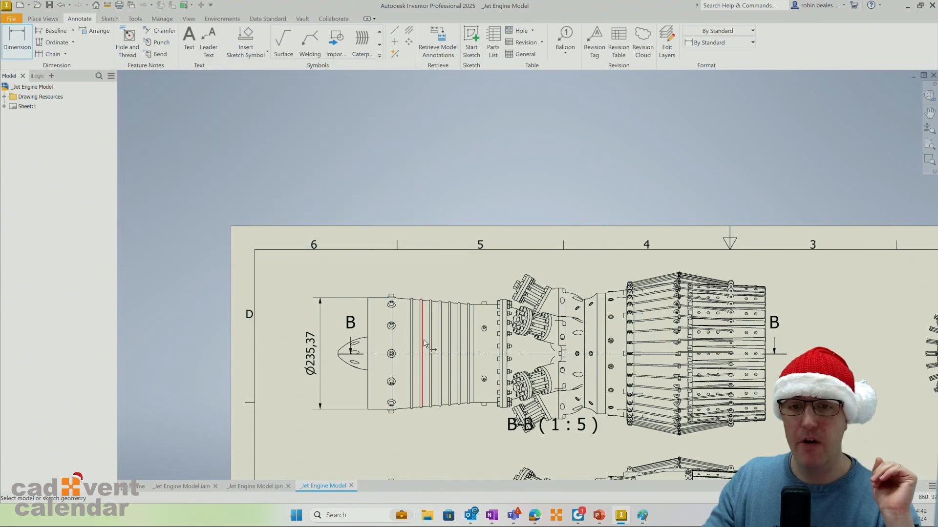
Dimension the horizontal gap between two neighbouring blades at the upper front of section view B-B, placing the dimension above the view
{"action": "scroll", "coordinate": [424, 344], "scroll_direction": "down", "scroll_amount": 3}
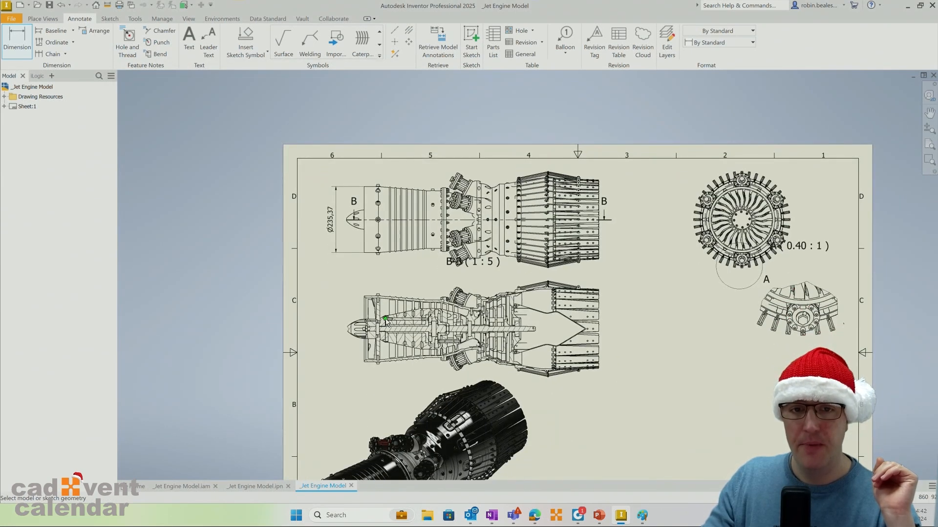
{"action": "scroll", "coordinate": [386, 323], "scroll_direction": "up", "scroll_amount": 6}
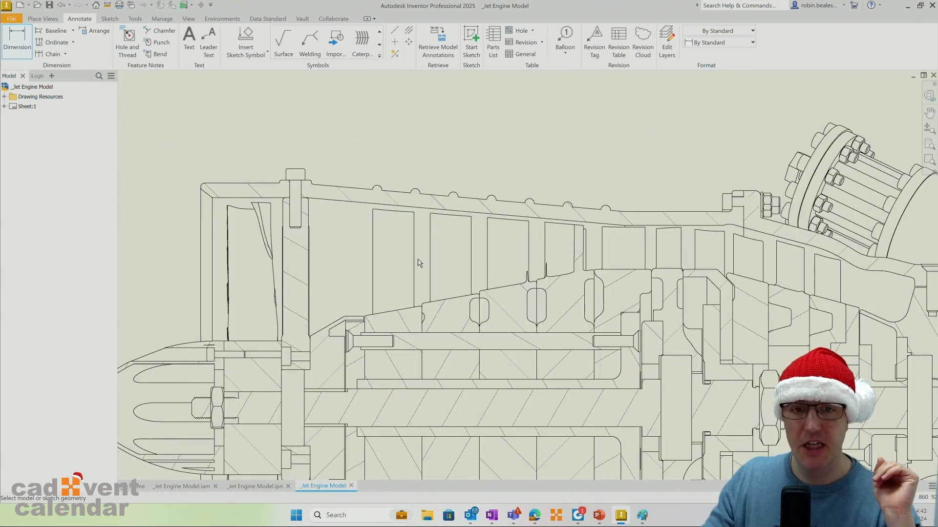
{"action": "left_click", "coordinate": [415, 270]}
{"action": "left_click", "coordinate": [430, 269]}
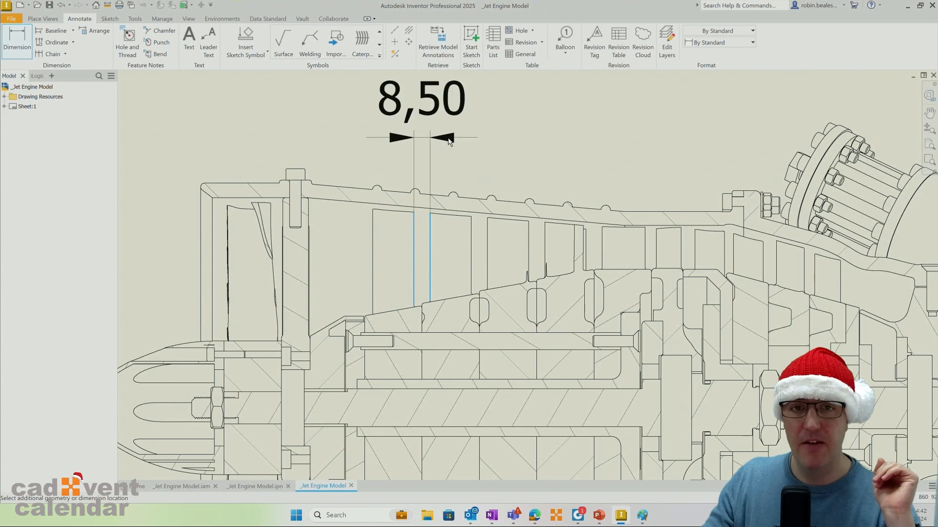
{"action": "left_click", "coordinate": [522, 198]}
{"action": "left_click", "coordinate": [360, 235]}
{"action": "scroll", "coordinate": [558, 266], "scroll_direction": "down", "scroll_amount": 5}
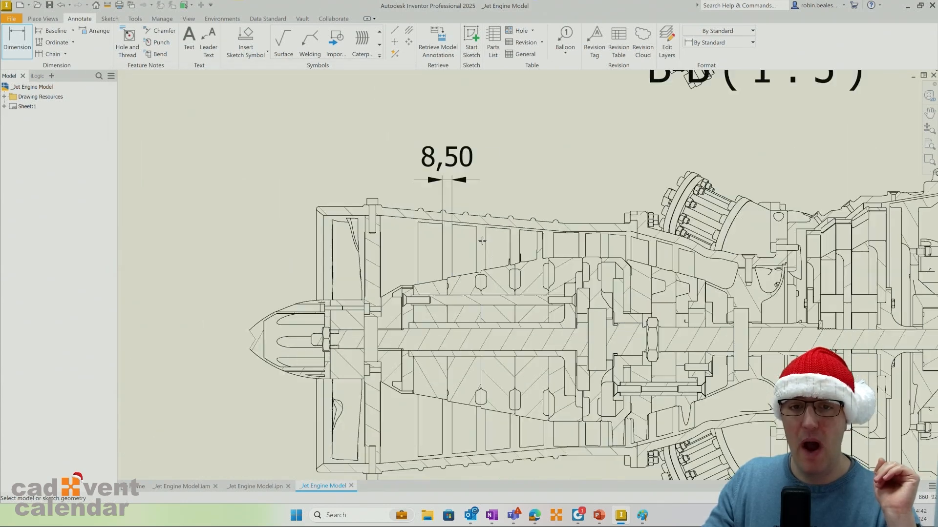
{"action": "middle_click_drag", "start_coordinate": [736, 266], "coordinate": [610, 255]}
{"action": "right_click", "coordinate": [671, 240]}
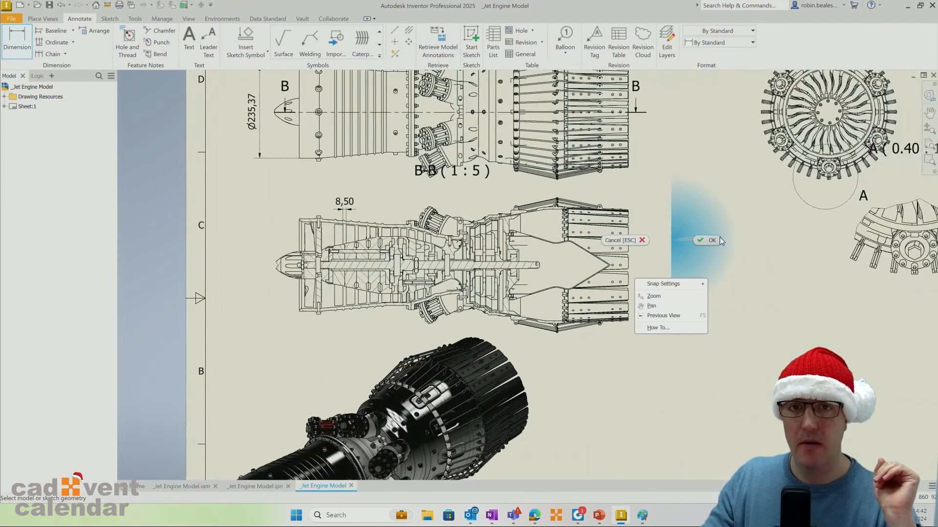
{"action": "left_click", "coordinate": [720, 238]}
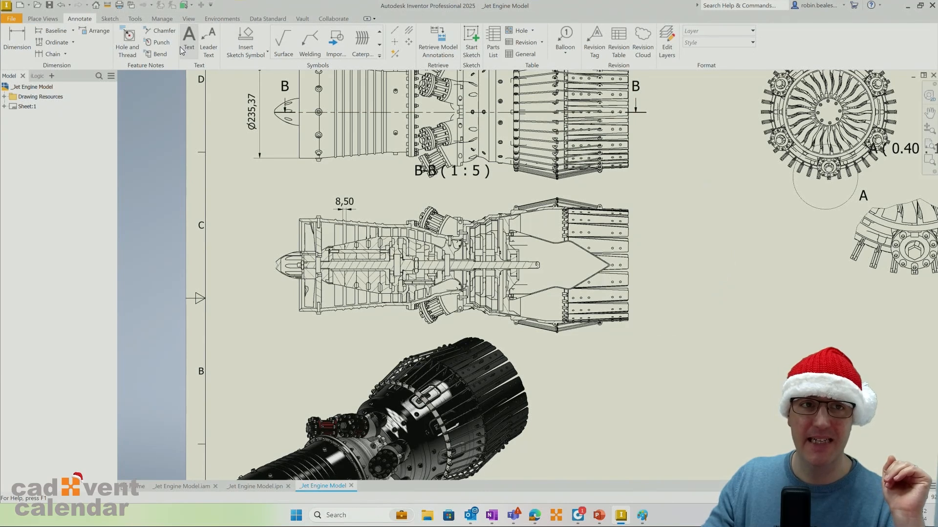
Add a hole and thread note to the edge beside the bolted flange in detail view A, placing the text below the view
{"action": "left_click", "coordinate": [128, 40]}
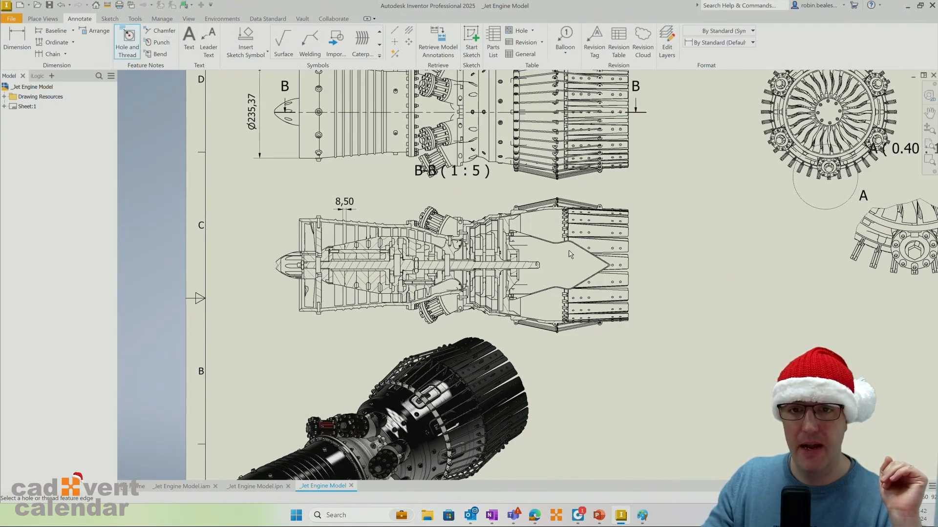
{"action": "scroll", "coordinate": [501, 257], "scroll_direction": "down", "scroll_amount": 5}
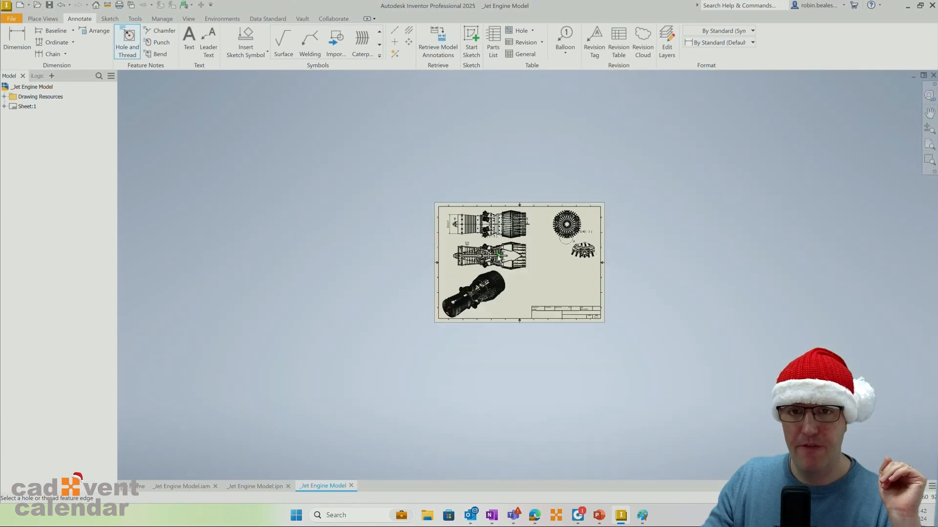
{"action": "scroll", "coordinate": [501, 258], "scroll_direction": "up", "scroll_amount": 8}
{"action": "scroll", "coordinate": [520, 230], "scroll_direction": "up", "scroll_amount": 6}
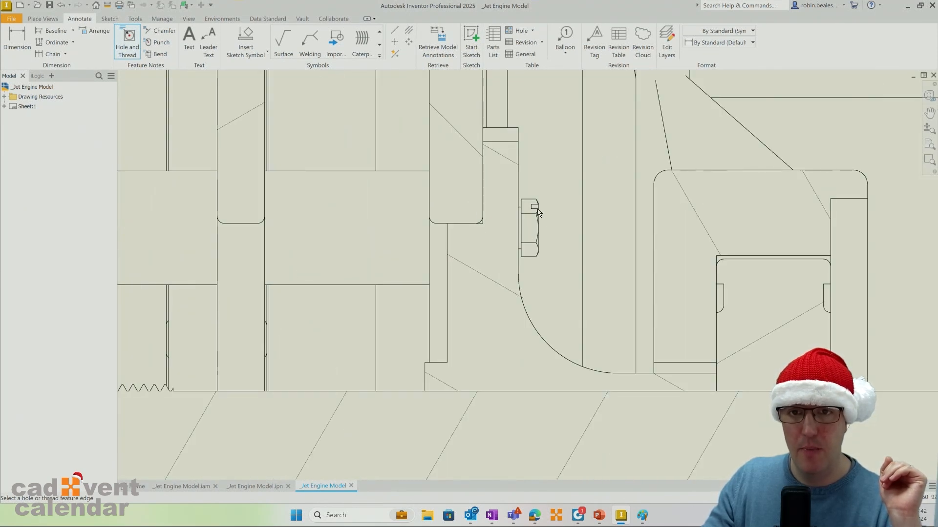
{"action": "scroll", "coordinate": [538, 213], "scroll_direction": "up", "scroll_amount": 5}
{"action": "scroll", "coordinate": [517, 216], "scroll_direction": "down", "scroll_amount": 10}
{"action": "scroll", "coordinate": [504, 200], "scroll_direction": "down", "scroll_amount": 5}
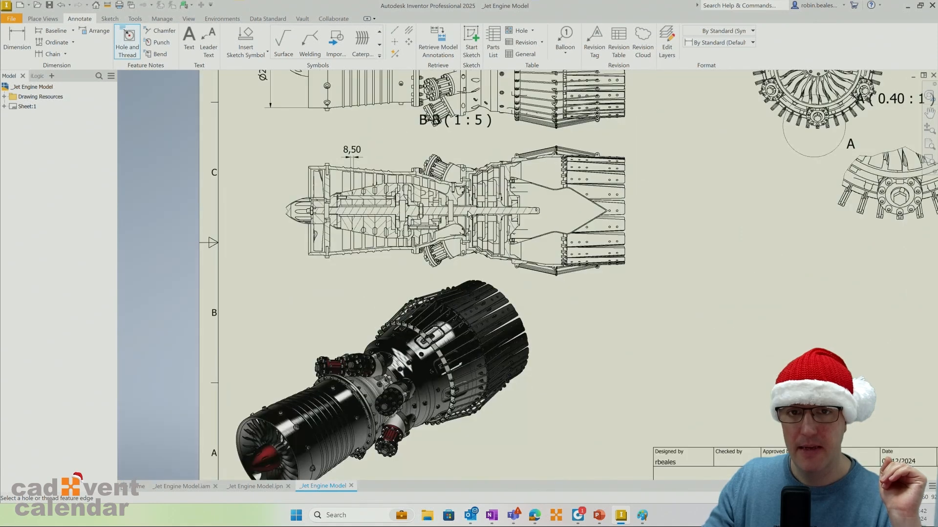
{"action": "scroll", "coordinate": [479, 205], "scroll_direction": "up", "scroll_amount": 1}
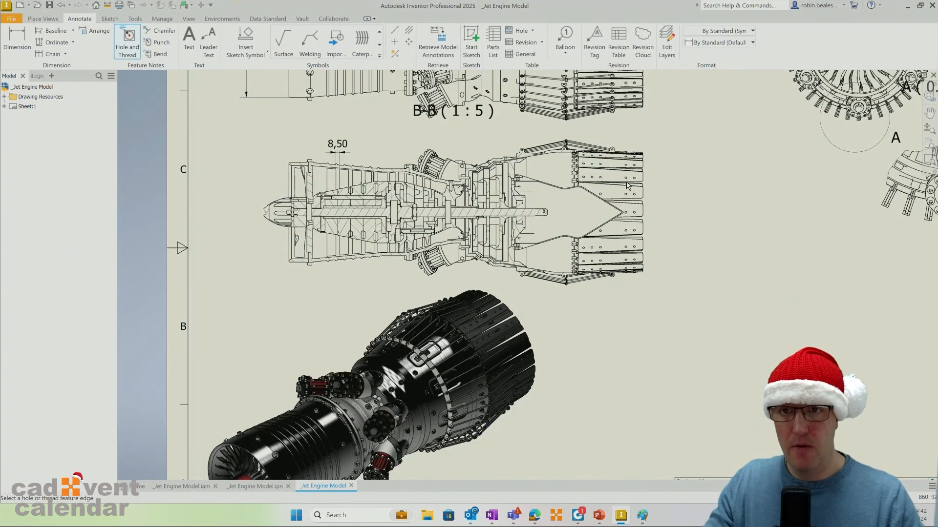
{"action": "middle_click_drag", "start_coordinate": [765, 205], "coordinate": [595, 280]}
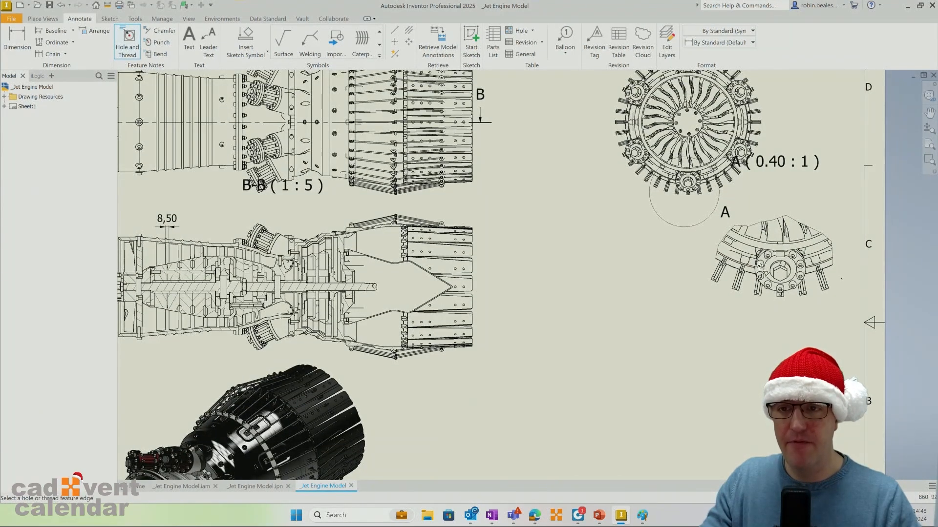
{"action": "left_click", "coordinate": [759, 269]}
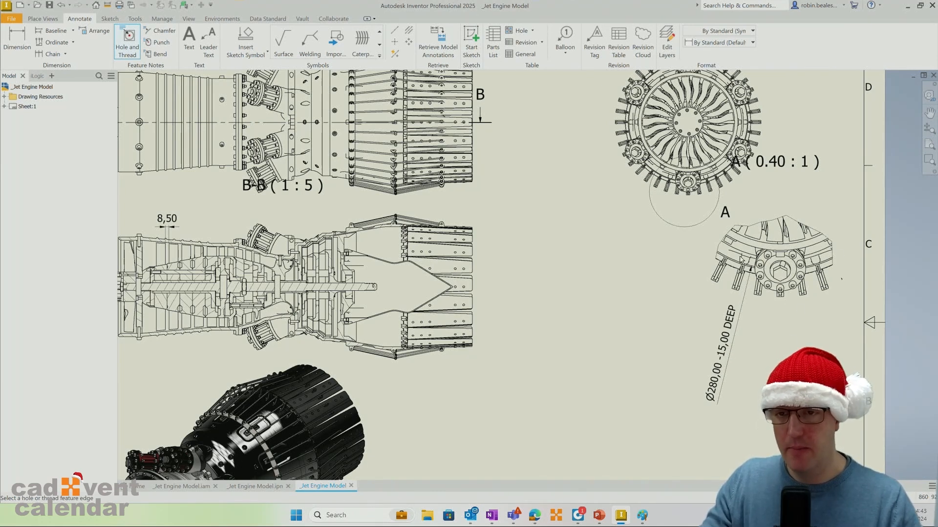
{"action": "right_click", "coordinate": [623, 256]}
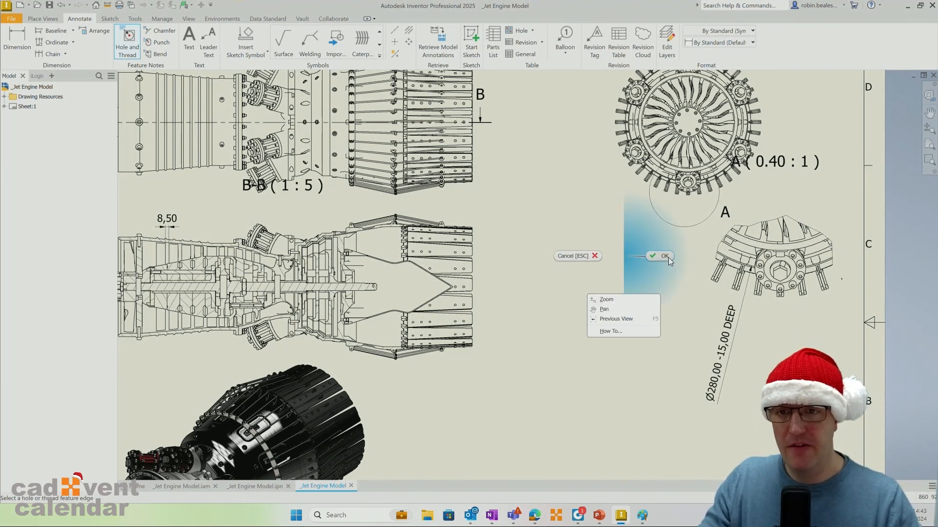
{"action": "left_click", "coordinate": [669, 257]}
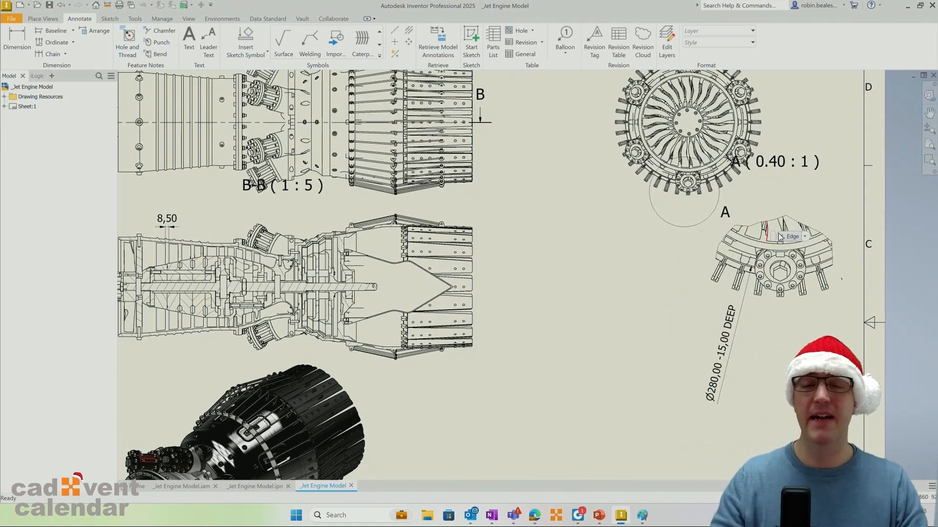
{"action": "mouse_move", "coordinate": [780, 238]}
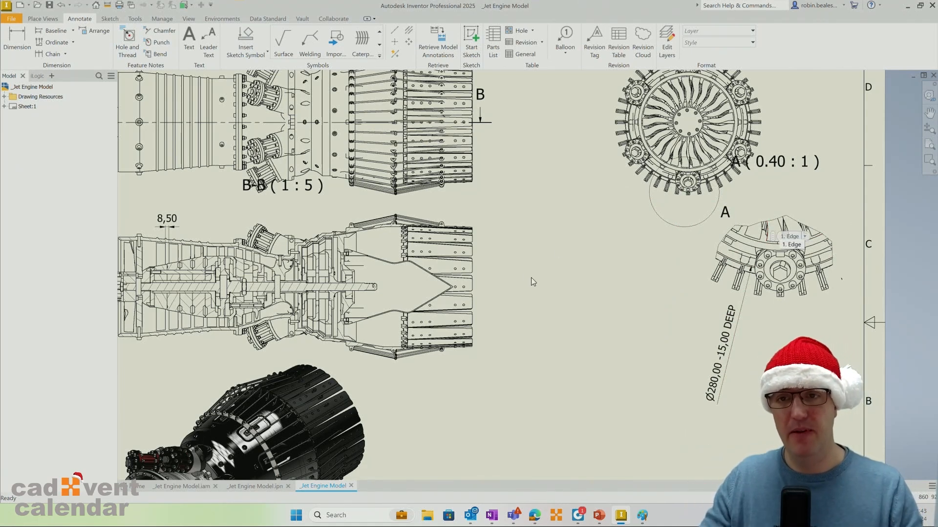
{"action": "scroll", "coordinate": [526, 264], "scroll_direction": "up", "scroll_amount": 2}
{"action": "scroll", "coordinate": [526, 264], "scroll_direction": "down", "scroll_amount": 6}
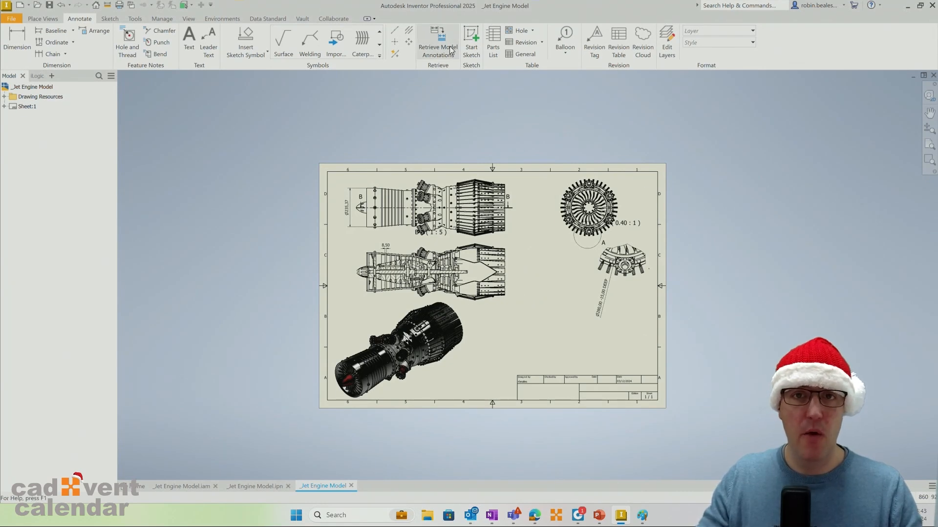
{"action": "left_click", "coordinate": [491, 37]}
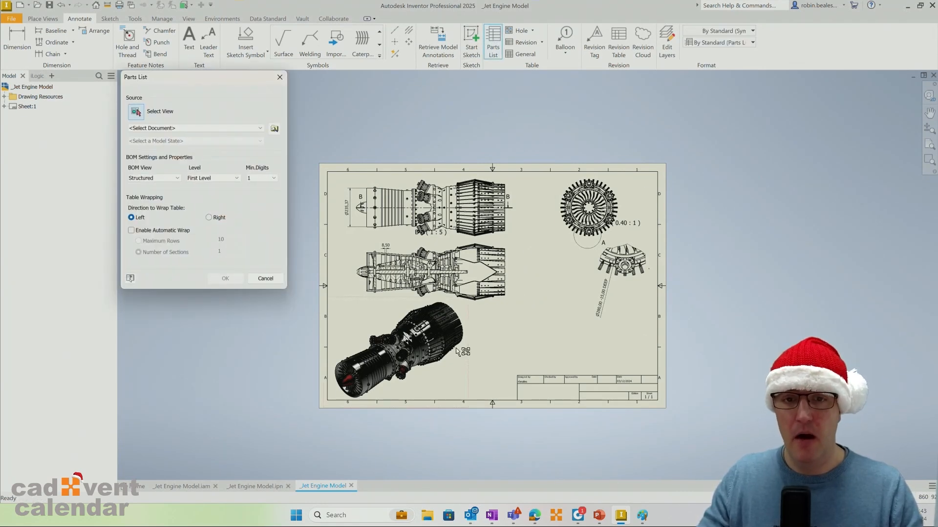
{"action": "left_click", "coordinate": [454, 367]}
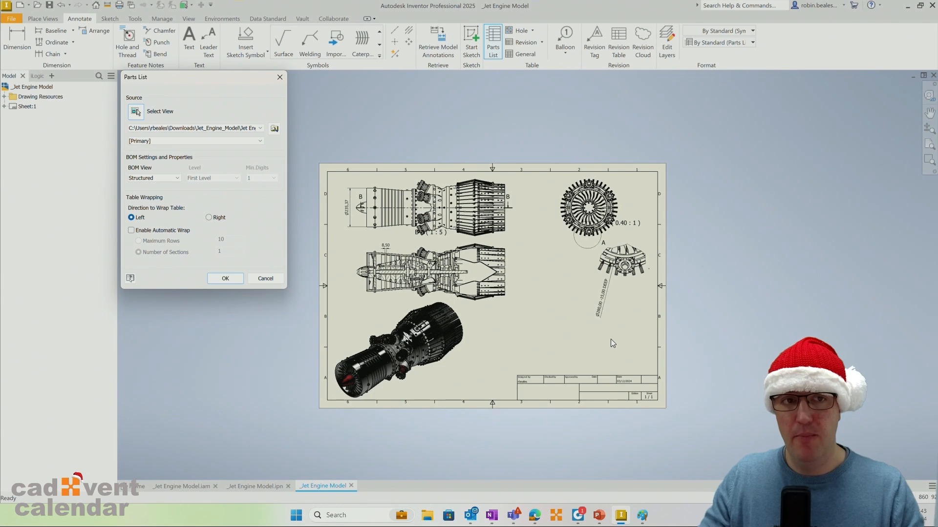
{"action": "key", "text": "Escape"}
Add a new sheet to the drawing
{"action": "right_click", "coordinate": [27, 106]}
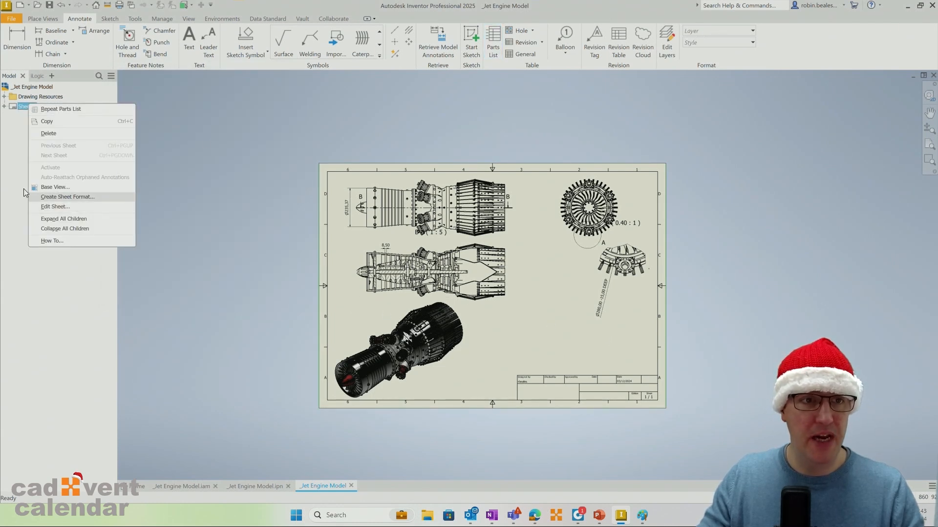
{"action": "right_click", "coordinate": [17, 125]}
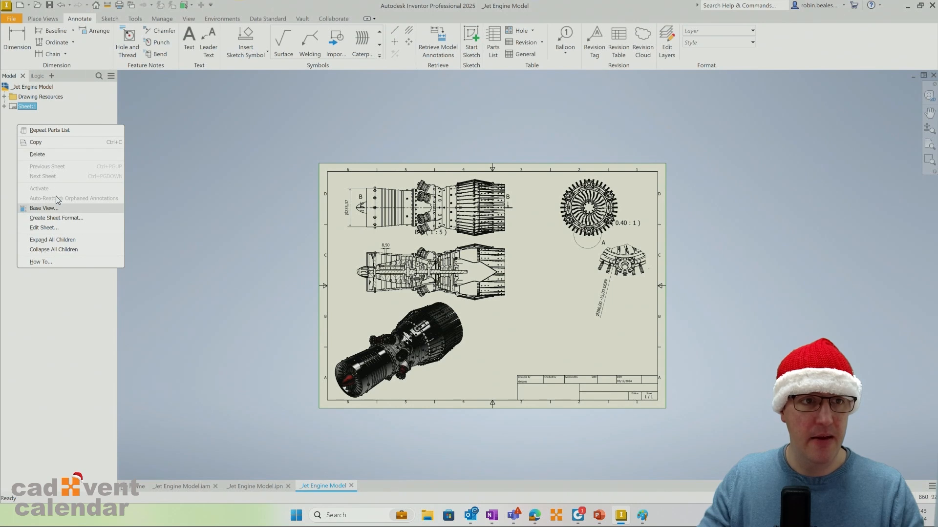
{"action": "right_click", "coordinate": [46, 90]}
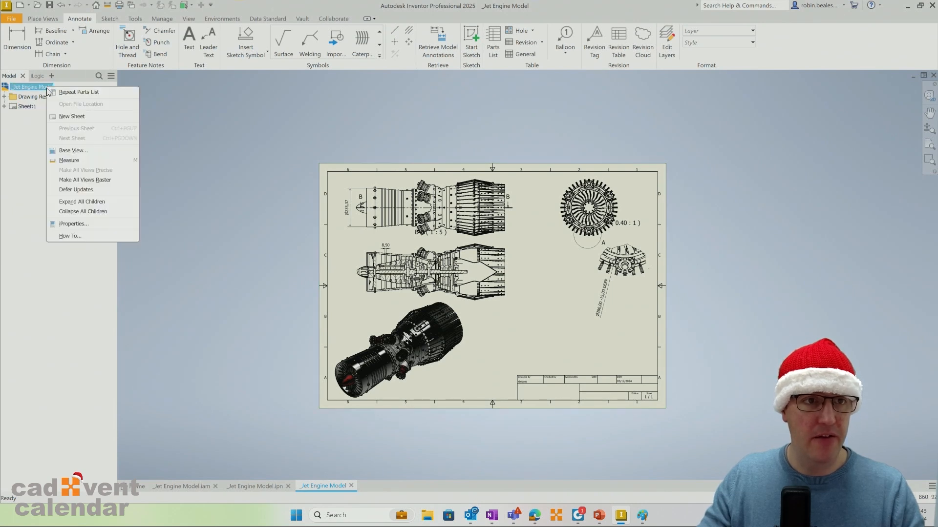
{"action": "left_click", "coordinate": [72, 116]}
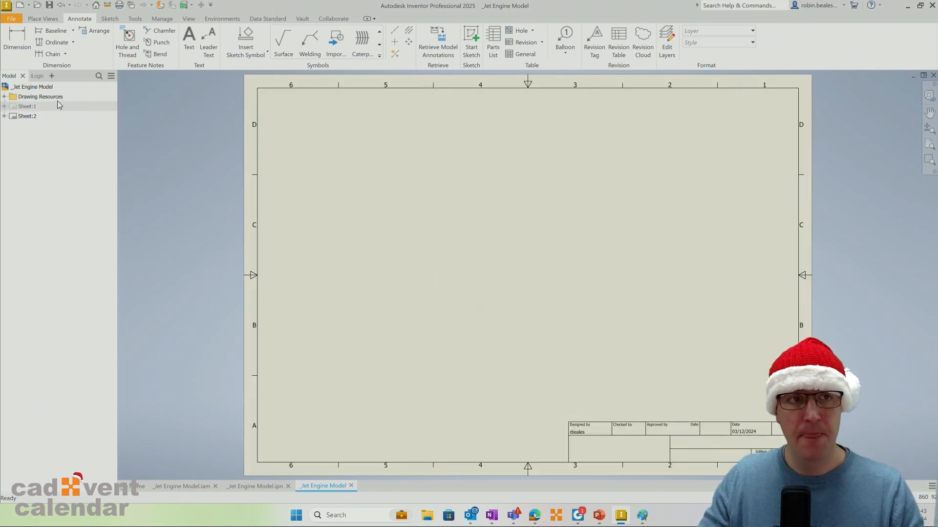
Start a base view from the presentation file _Jet Engine Model.ipn, made associative to its Exploded view
{"action": "left_click", "coordinate": [43, 18]}
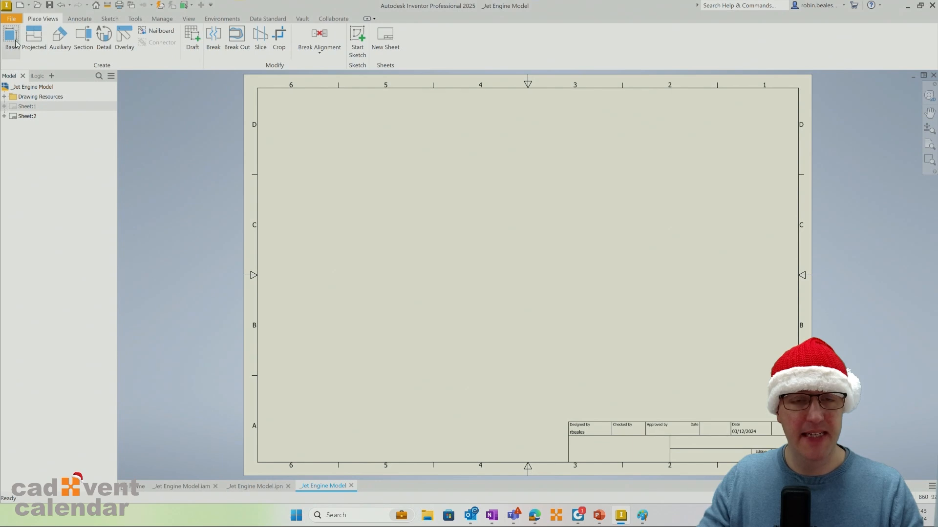
{"action": "left_click", "coordinate": [294, 116]}
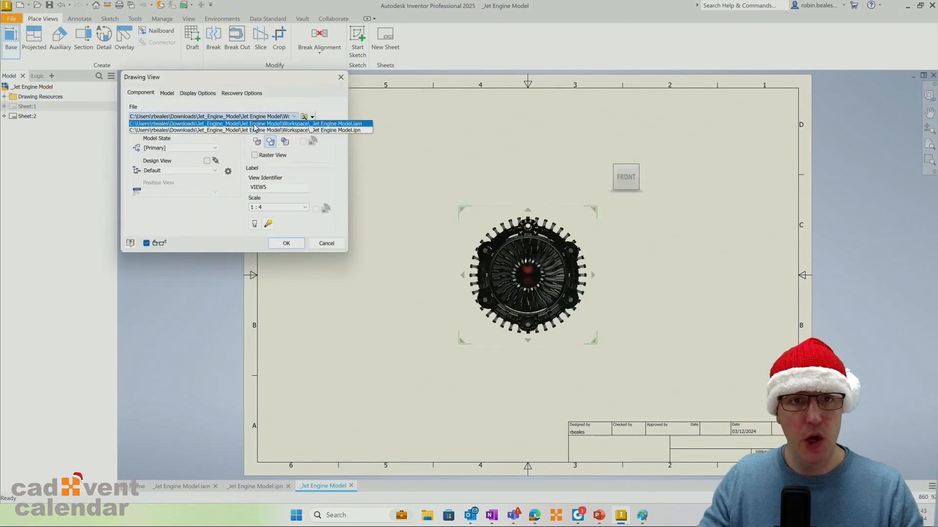
{"action": "left_click", "coordinate": [257, 130]}
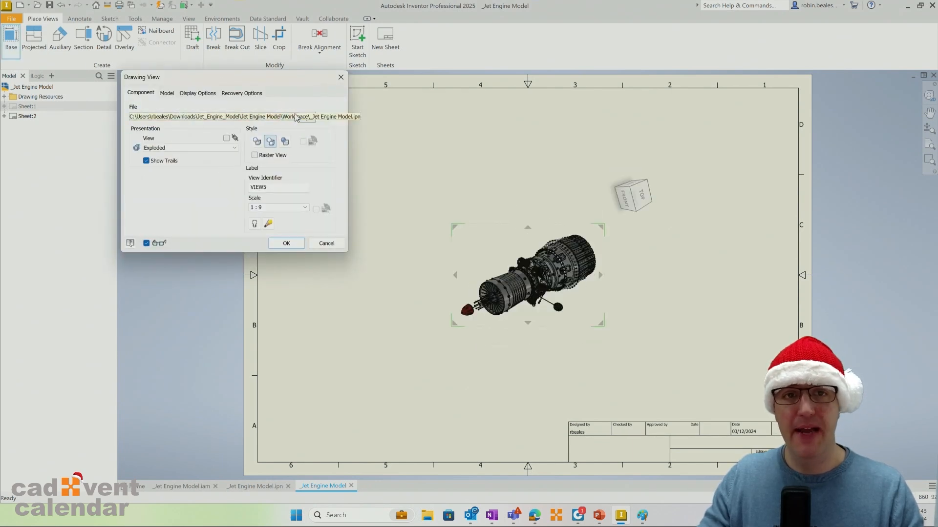
{"action": "left_click", "coordinate": [226, 138]}
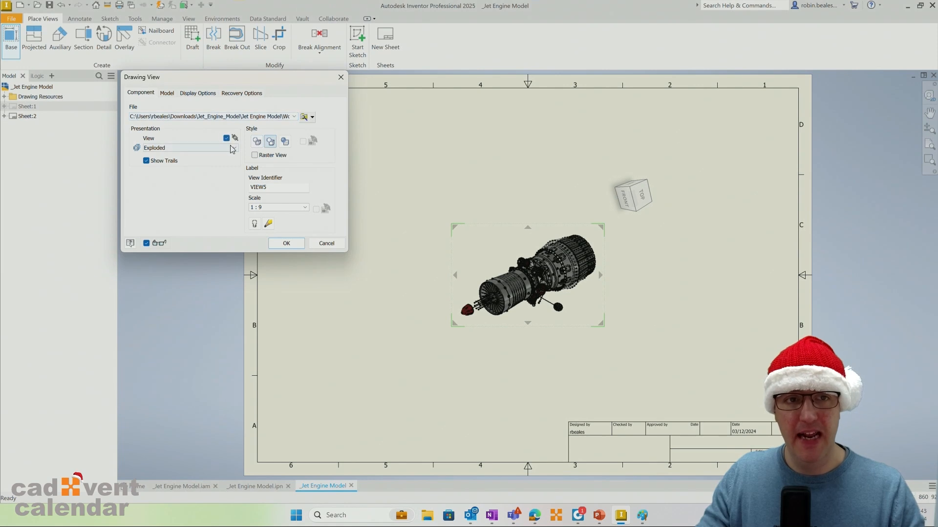
{"action": "left_click", "coordinate": [171, 147]}
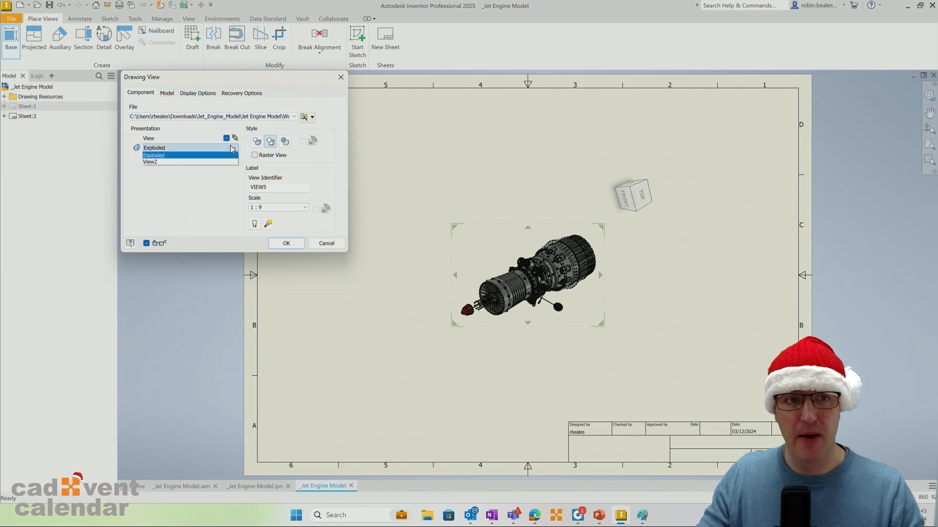
{"action": "left_click", "coordinate": [188, 155]}
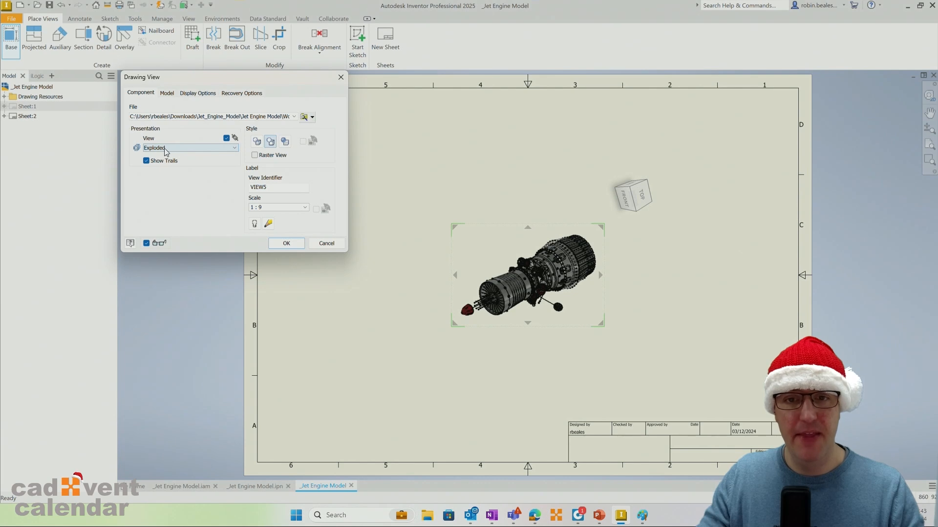
Set the exploded base view's scale to 1:5 and place it in the middle of the sheet
{"action": "left_click", "coordinate": [272, 207]}
{"action": "key", "text": "BackSpace"}
{"action": "type", "text": "5"}
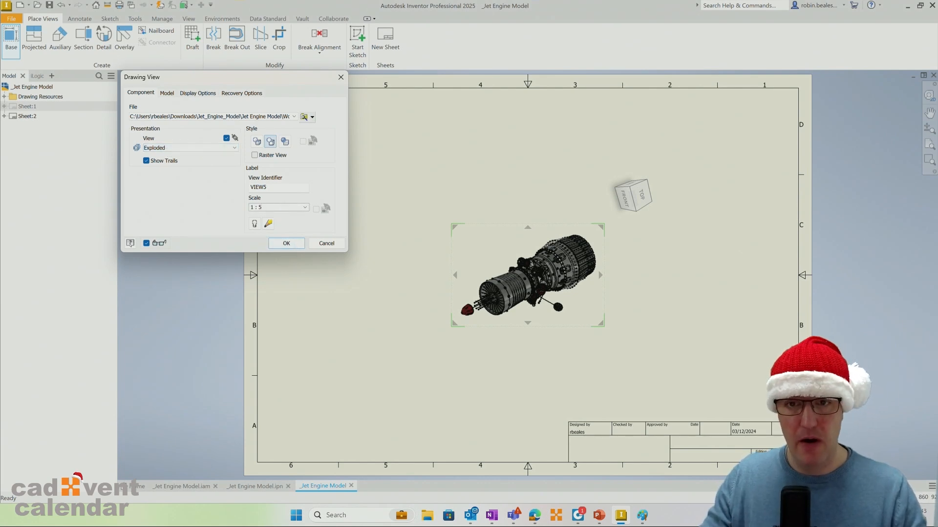
{"action": "left_click", "coordinate": [286, 243]}
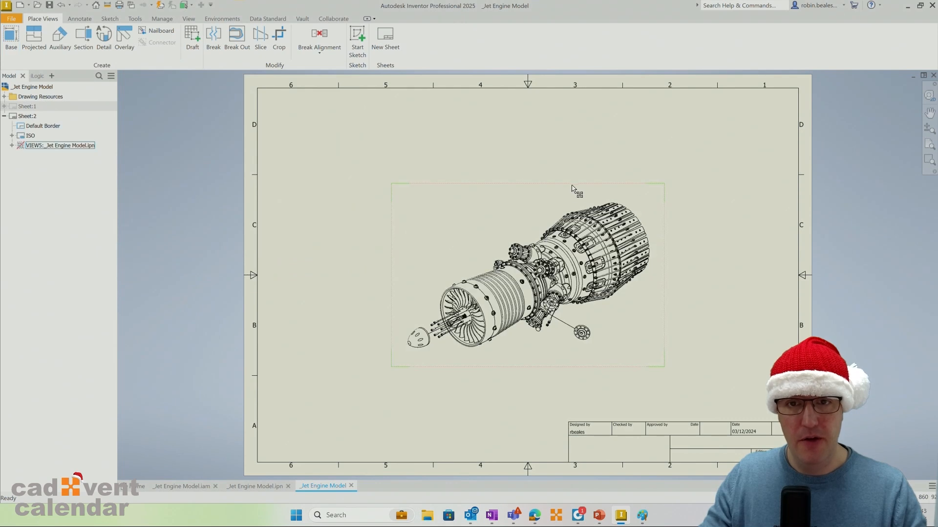
Move the exploded view to the sheet's upper-left corner and change its display style to Shaded
{"action": "mouse_move", "coordinate": [572, 188]}
{"action": "left_mouse_down"}
{"action": "mouse_move", "coordinate": [399, 121]}
{"action": "mouse_move", "coordinate": [439, 93]}
{"action": "left_mouse_up"}
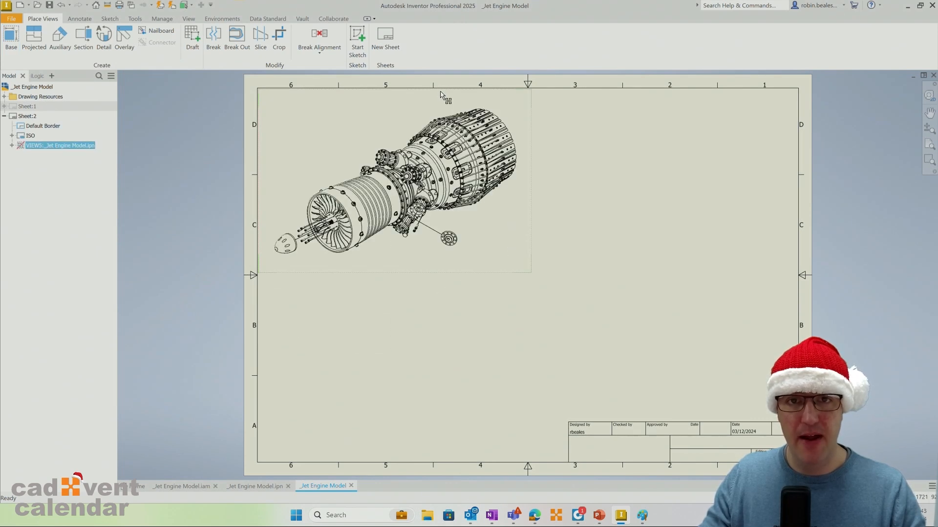
{"action": "double_click", "coordinate": [441, 94]}
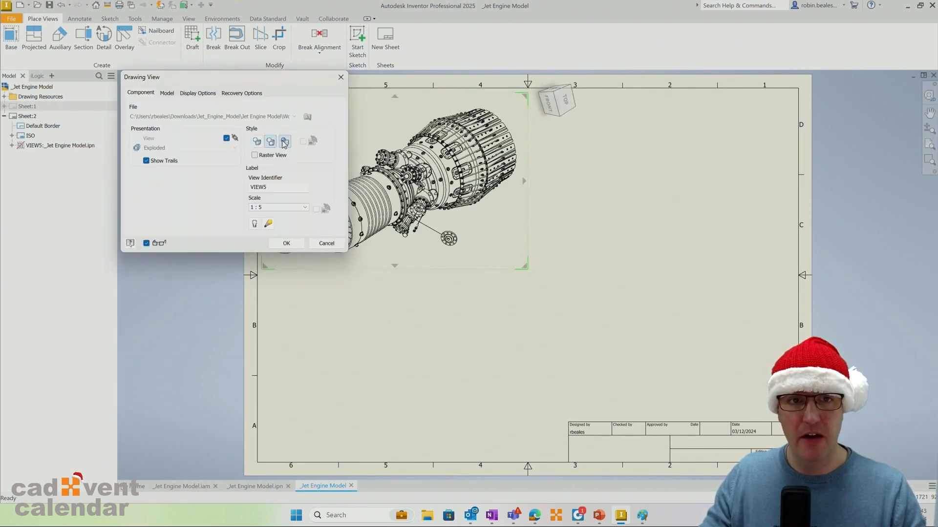
{"action": "left_click", "coordinate": [286, 243]}
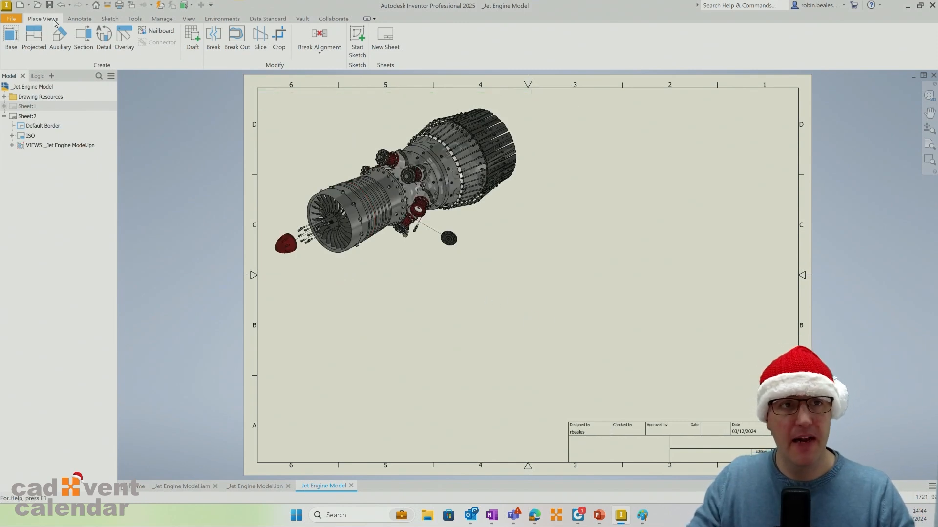
Insert a Structured parts list of the exploded view, snapped to the upper-right corner of the sheet border
{"action": "left_click", "coordinate": [79, 19]}
{"action": "left_click", "coordinate": [493, 42]}
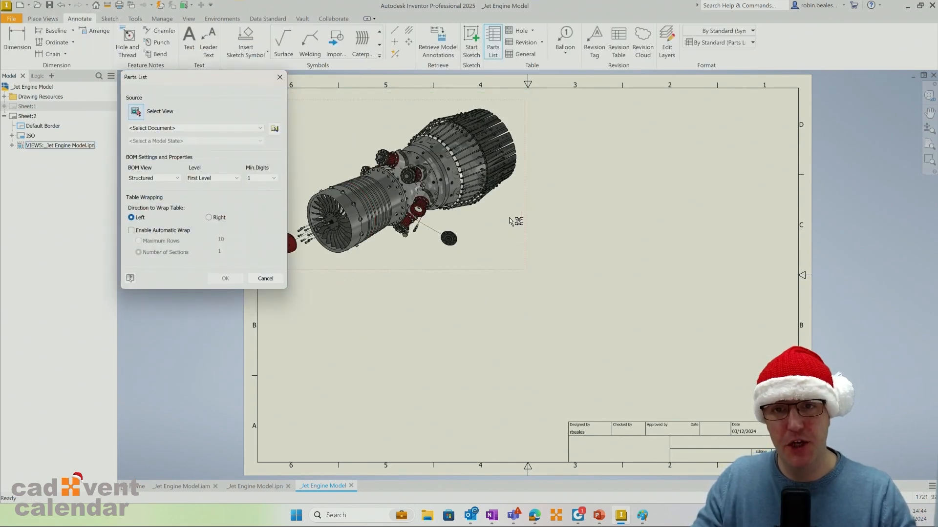
{"action": "left_click", "coordinate": [511, 221]}
{"action": "left_click", "coordinate": [225, 279]}
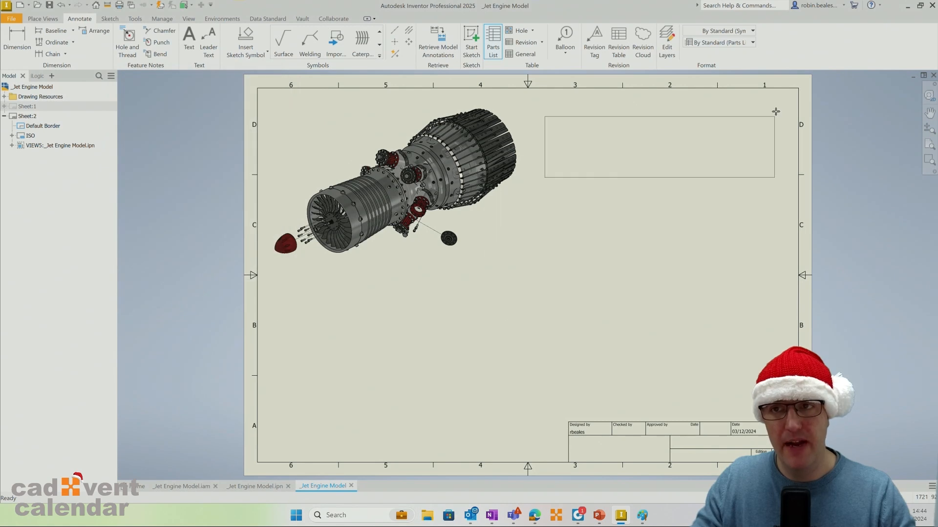
{"action": "left_click", "coordinate": [799, 89]}
{"action": "left_click", "coordinate": [701, 215]}
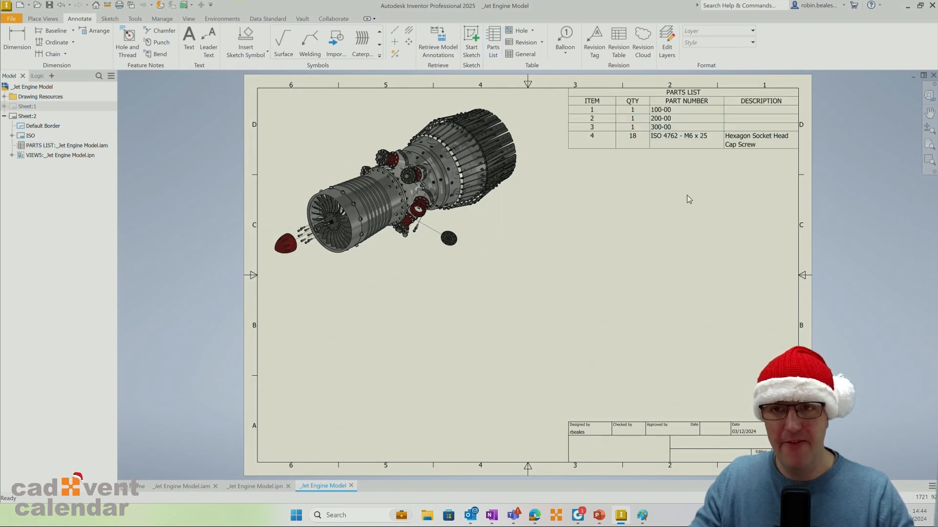
Open the ISO 4762 - M6 x 25 screw part from its parts list row to view it, and close it again
{"action": "double_click", "coordinate": [665, 134], "text": "ctrl"}
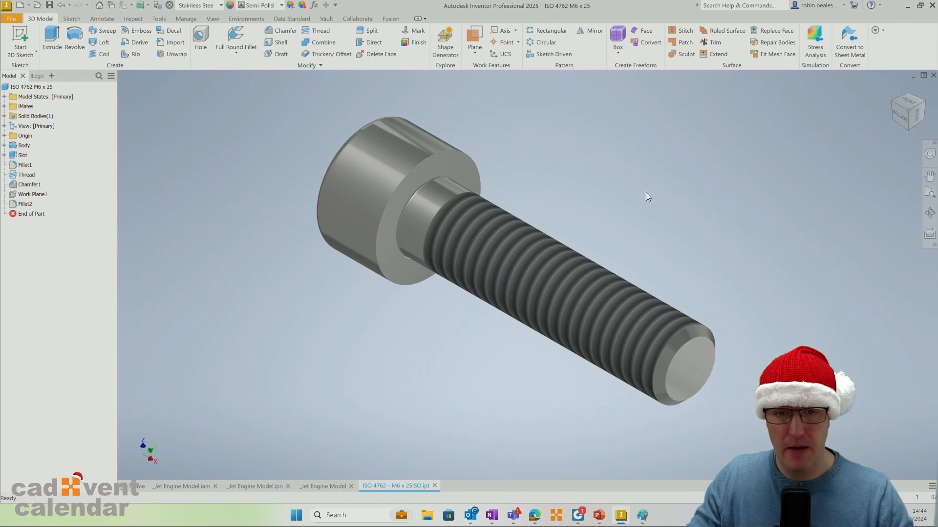
{"action": "left_click", "coordinate": [435, 485]}
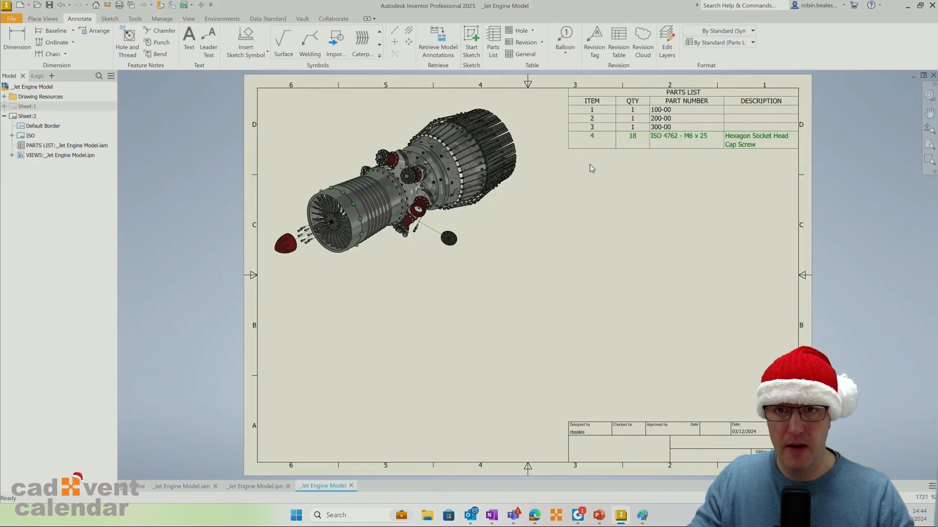
Delete the structured parts list from the sheet
{"action": "double_click", "coordinate": [583, 153]}
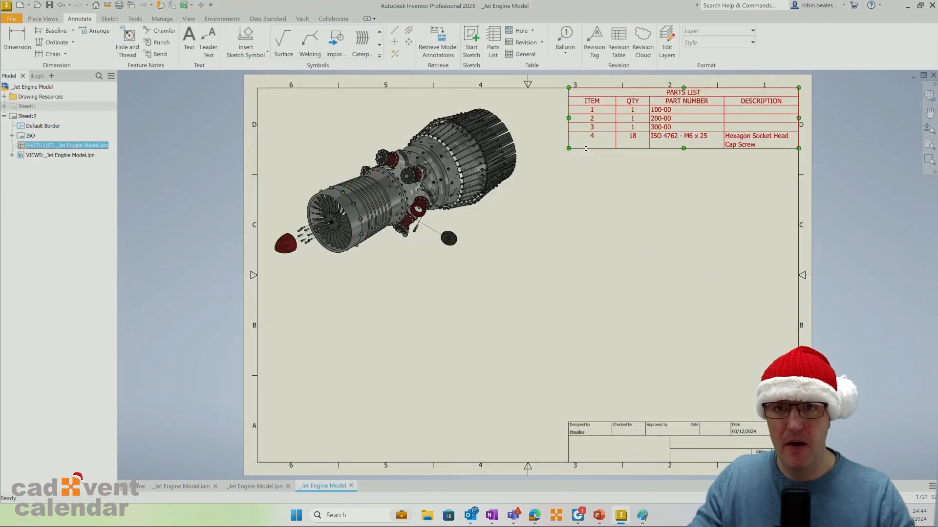
{"action": "key", "text": "Escape"}
{"action": "left_click", "coordinate": [493, 42]}
{"action": "key", "text": "Escape"}
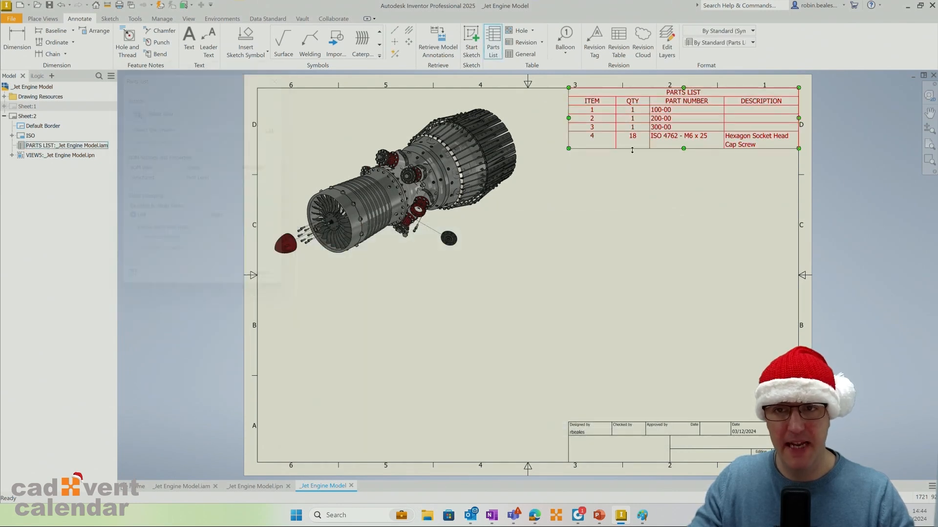
{"action": "key", "text": "Delete"}
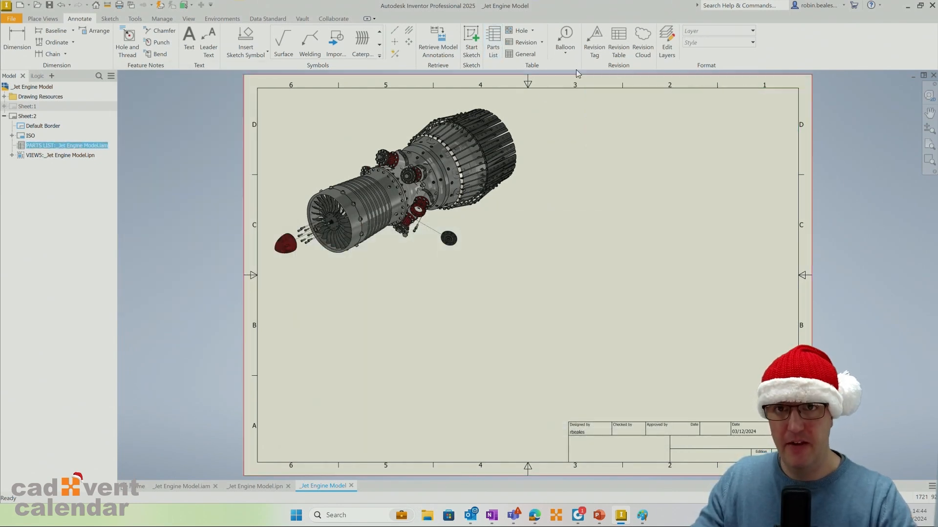
Insert a parts list of the exploded view with the BOM view set to Parts Only, at the border's upper-right corner
{"action": "left_click", "coordinate": [492, 42]}
{"action": "left_click", "coordinate": [498, 123]}
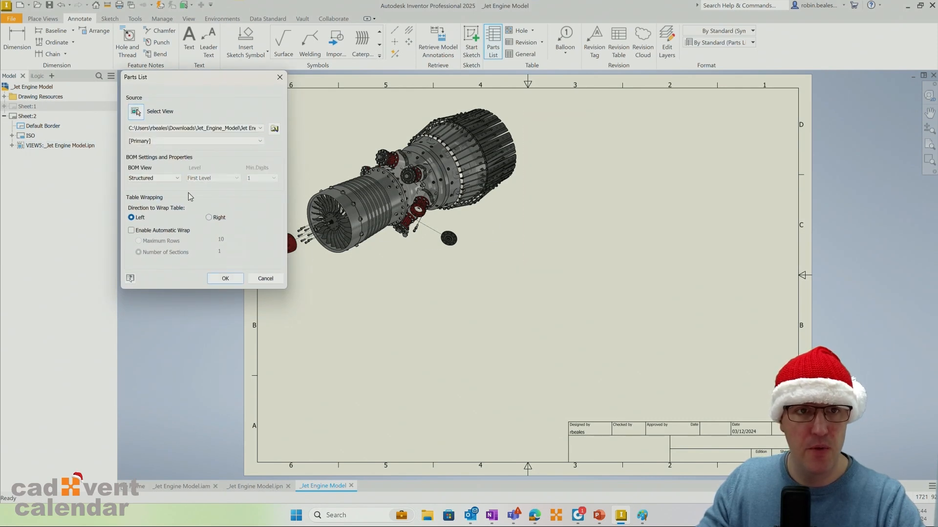
{"action": "left_click", "coordinate": [161, 178]}
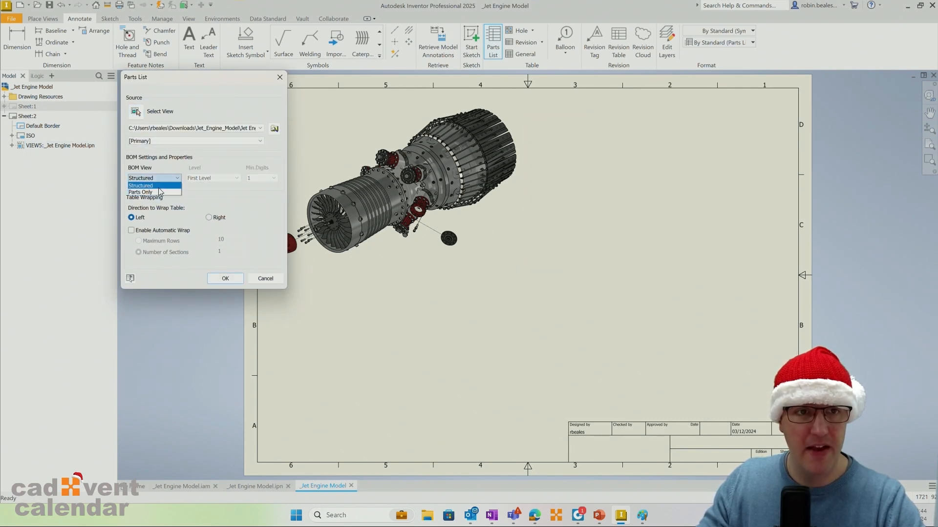
{"action": "left_click", "coordinate": [147, 193]}
{"action": "left_click", "coordinate": [225, 278]}
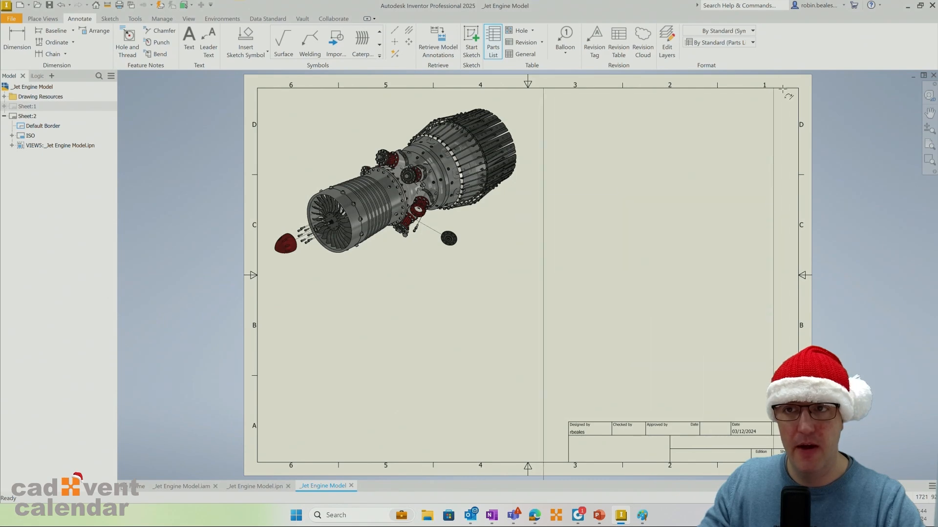
{"action": "left_click", "coordinate": [721, 236]}
Try to resize the parts list that extends beyond the lower edge of the sheet
{"action": "scroll", "coordinate": [678, 193], "scroll_direction": "up", "scroll_amount": 5}
{"action": "scroll", "coordinate": [670, 218], "scroll_direction": "down", "scroll_amount": 8}
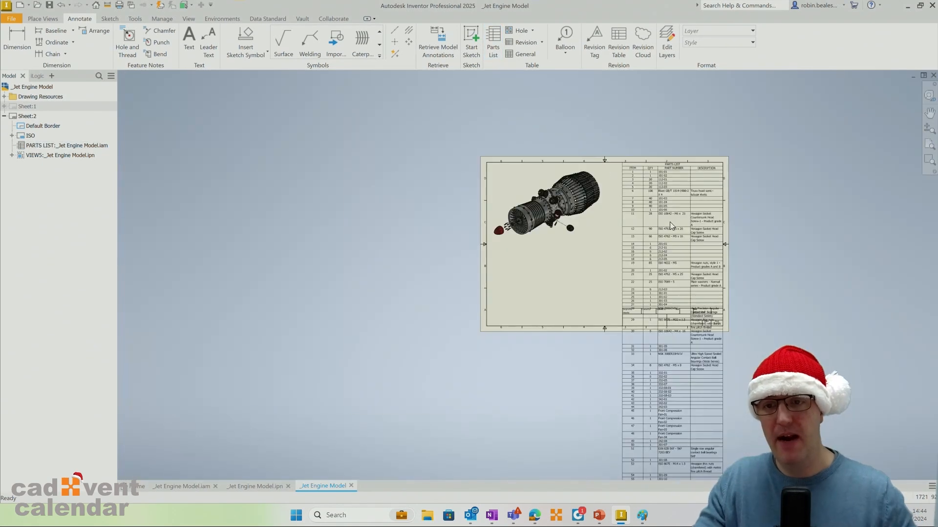
{"action": "left_click", "coordinate": [657, 379]}
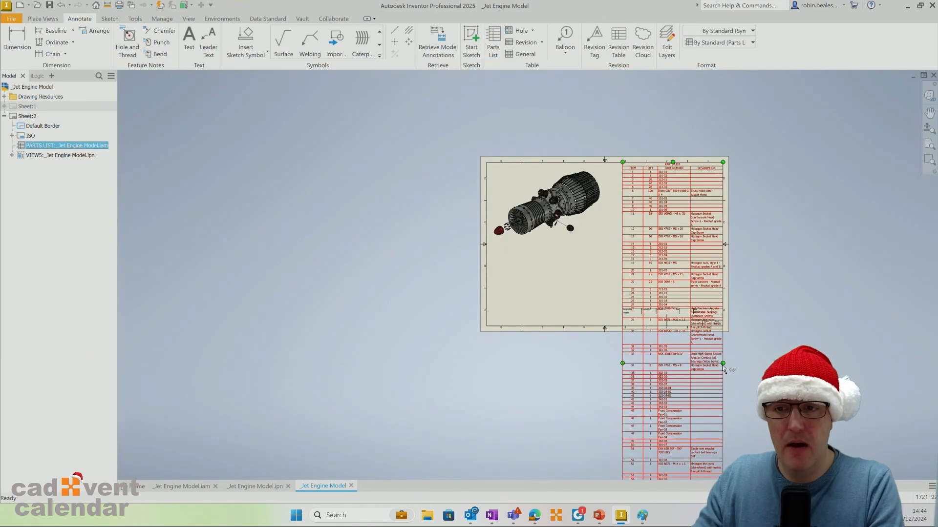
{"action": "left_click_drag", "start_coordinate": [723, 364], "coordinate": [721, 244]}
{"action": "left_click", "coordinate": [799, 326]}
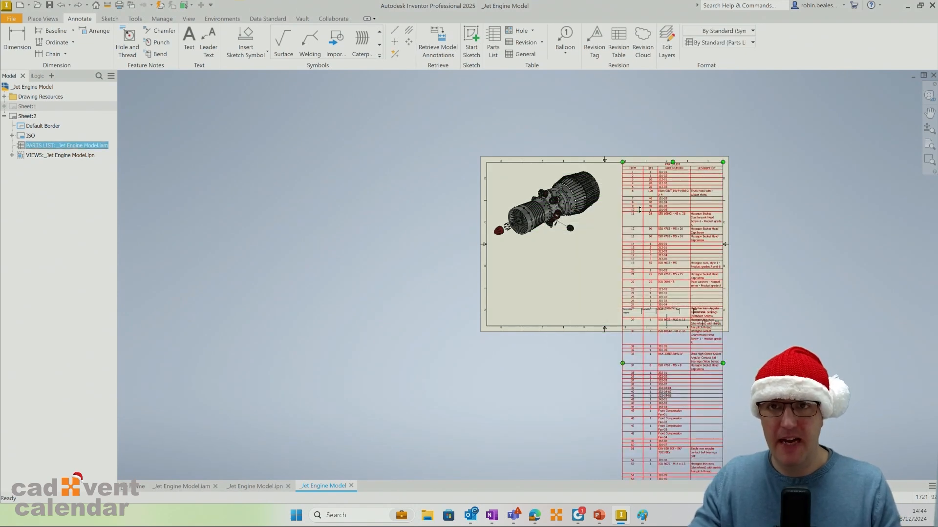
{"action": "left_click", "coordinate": [66, 145]}
{"action": "left_click", "coordinate": [607, 252]}
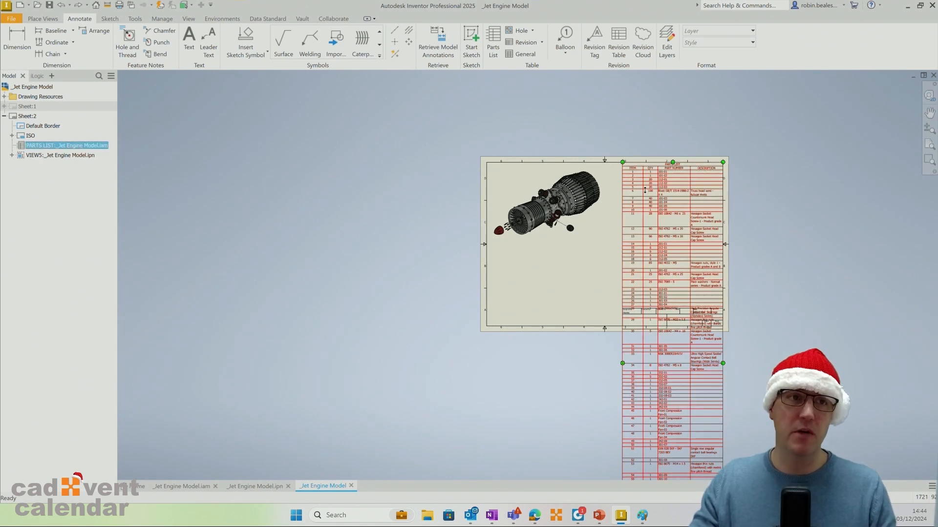
{"action": "left_click", "coordinate": [640, 193]}
{"action": "right_click", "coordinate": [640, 193]}
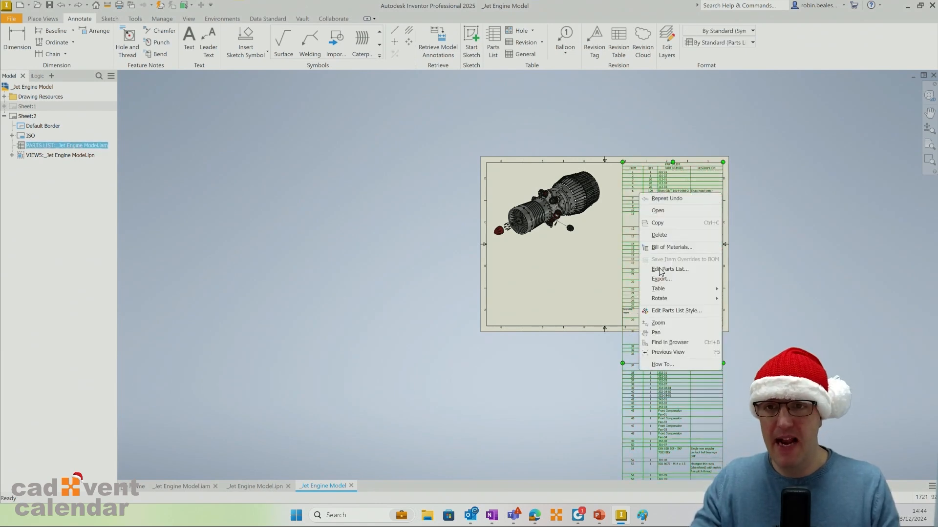
{"action": "left_click", "coordinate": [595, 277]}
{"action": "scroll", "coordinate": [600, 252], "scroll_direction": "down", "scroll_amount": 4}
{"action": "scroll", "coordinate": [596, 252], "scroll_direction": "up", "scroll_amount": 7}
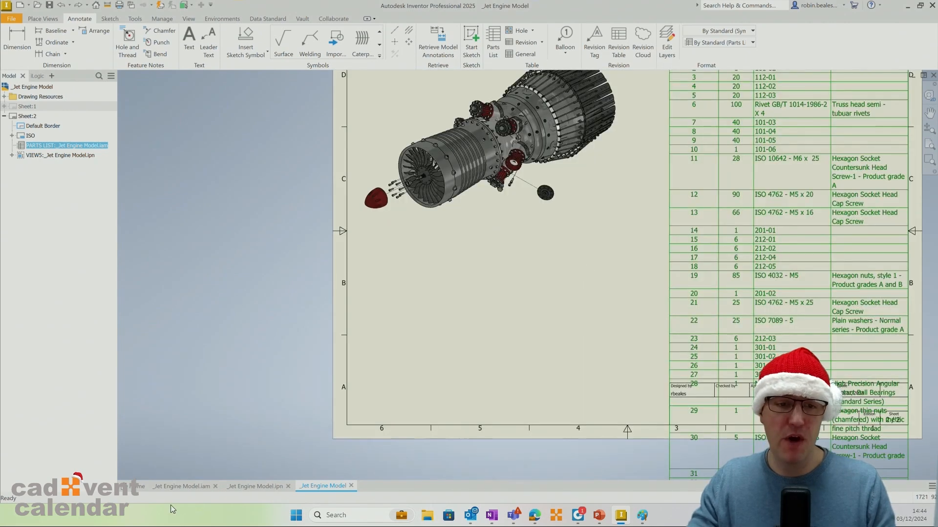
View the exploded presentation file, return to the jet engine drawing and make its first sheet active
{"action": "left_click", "coordinate": [240, 485]}
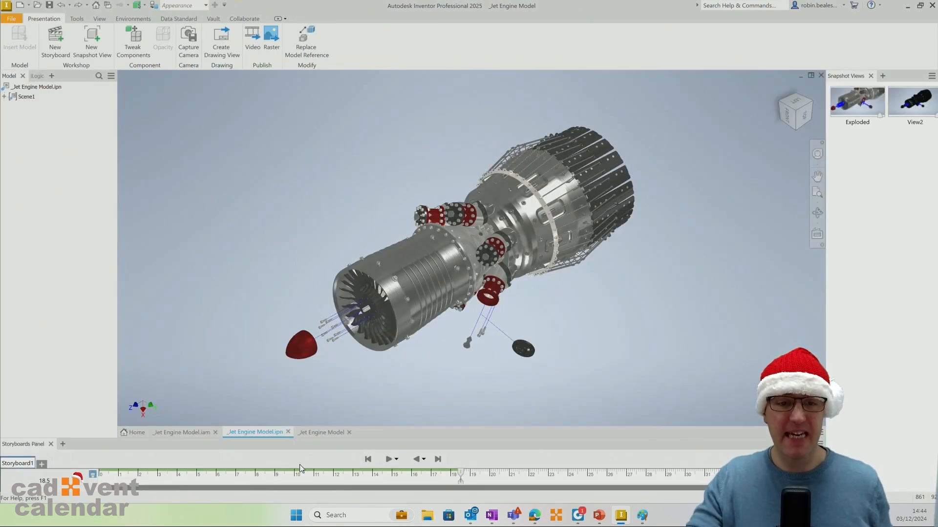
{"action": "left_click", "coordinate": [322, 433]}
{"action": "double_click", "coordinate": [27, 106]}
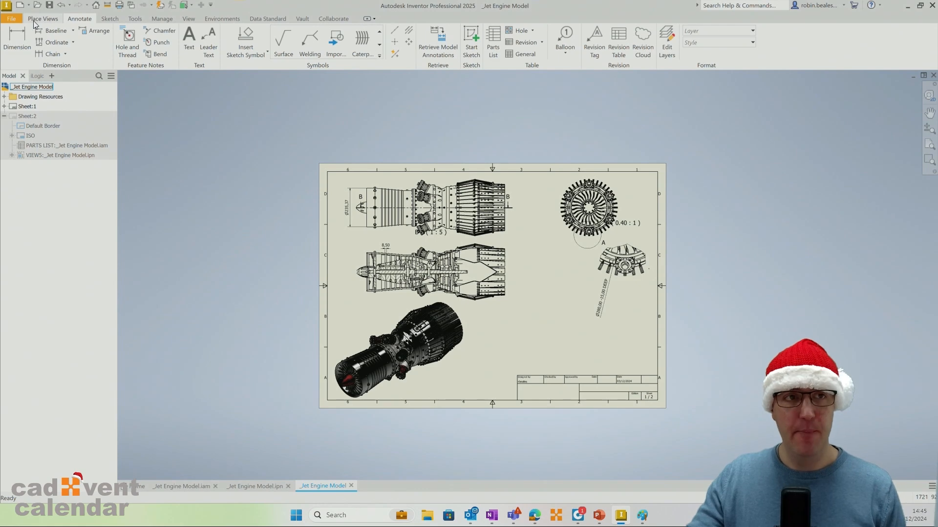
Create a new part from the Standard (mm).ipt template and start a 2D sketch on the horizontal XZ plane
{"action": "key", "text": "ctrl+n"}
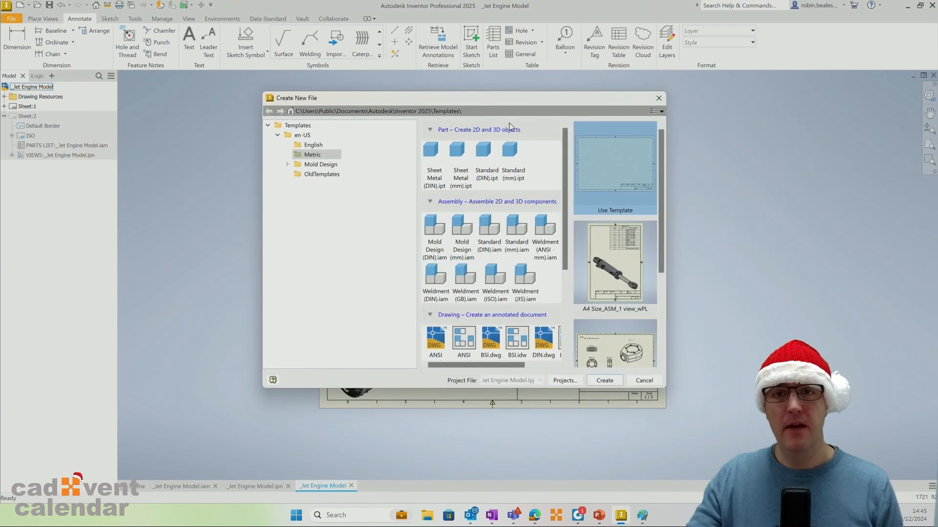
{"action": "double_click", "coordinate": [511, 155]}
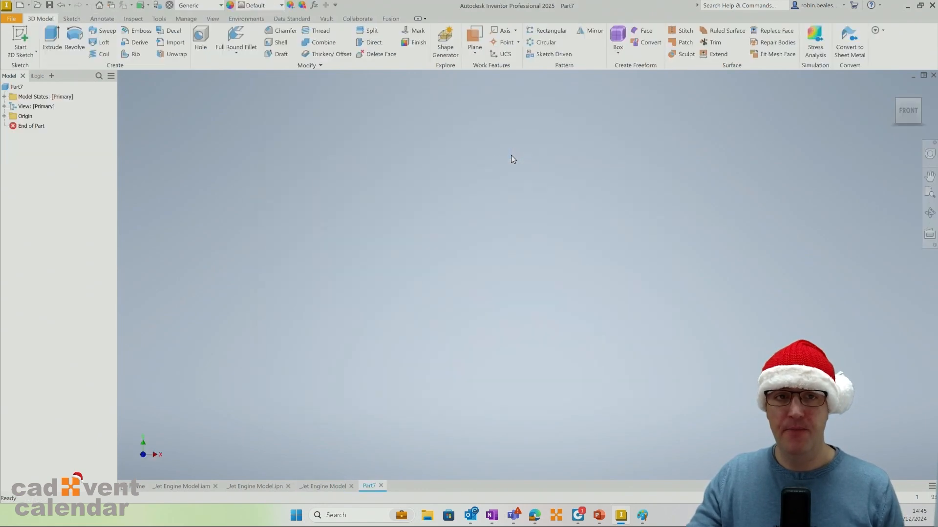
{"action": "left_click", "coordinate": [20, 39]}
{"action": "left_click", "coordinate": [534, 296]}
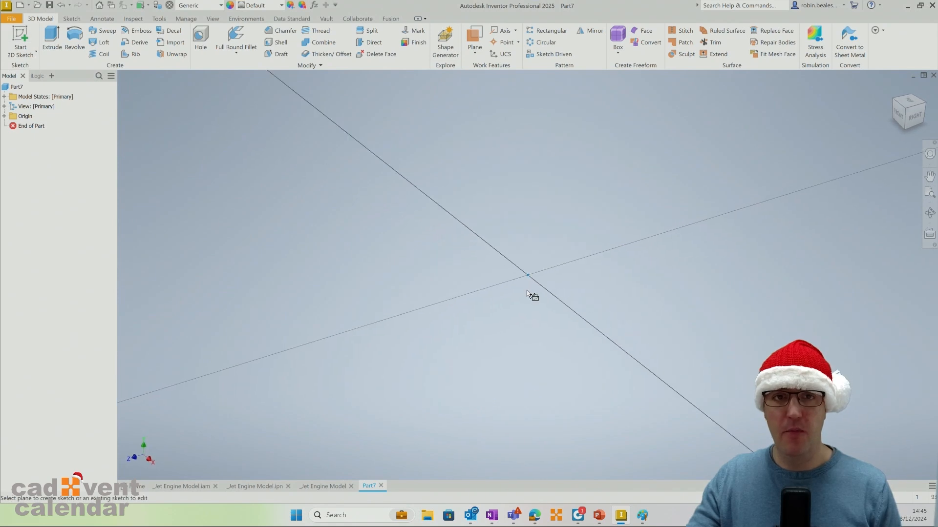
Sketch a 150 by 150 mm centre rectangle on the origin and finish the sketch
{"action": "left_click", "coordinate": [129, 37]}
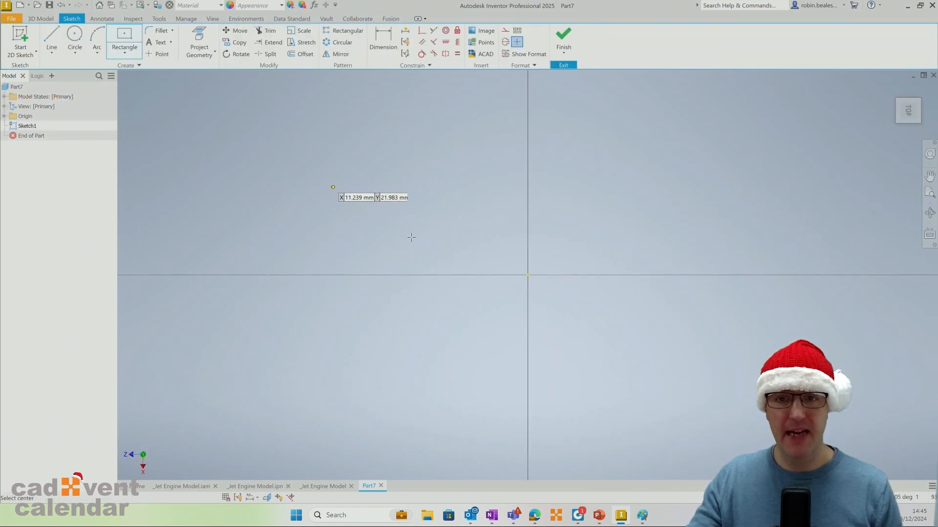
{"action": "left_click", "coordinate": [528, 275]}
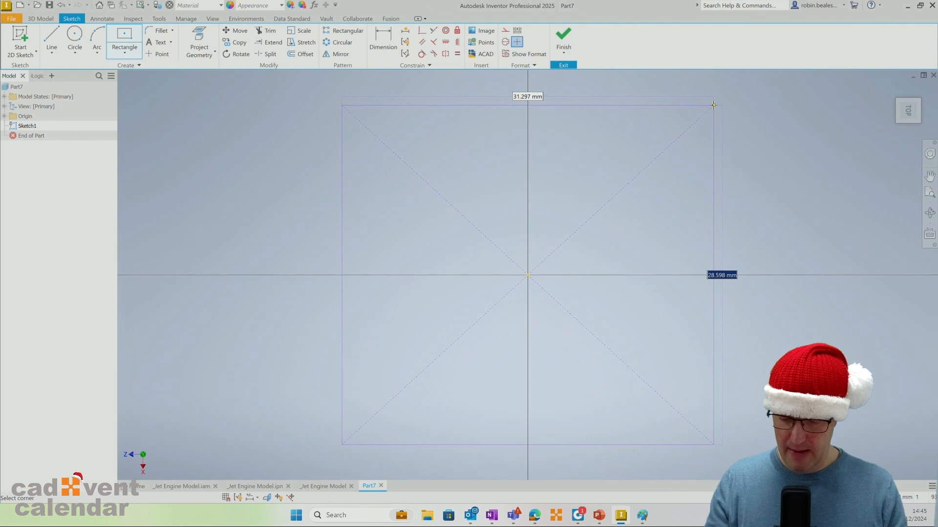
{"action": "key", "text": "Escape"}
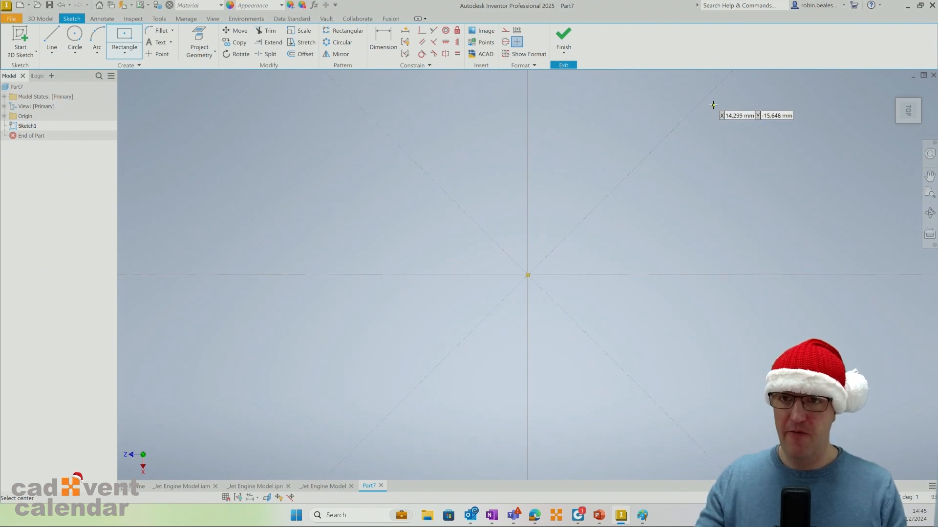
{"action": "scroll", "coordinate": [736, 294], "scroll_direction": "up", "scroll_amount": 5}
{"action": "right_click", "coordinate": [699, 236]}
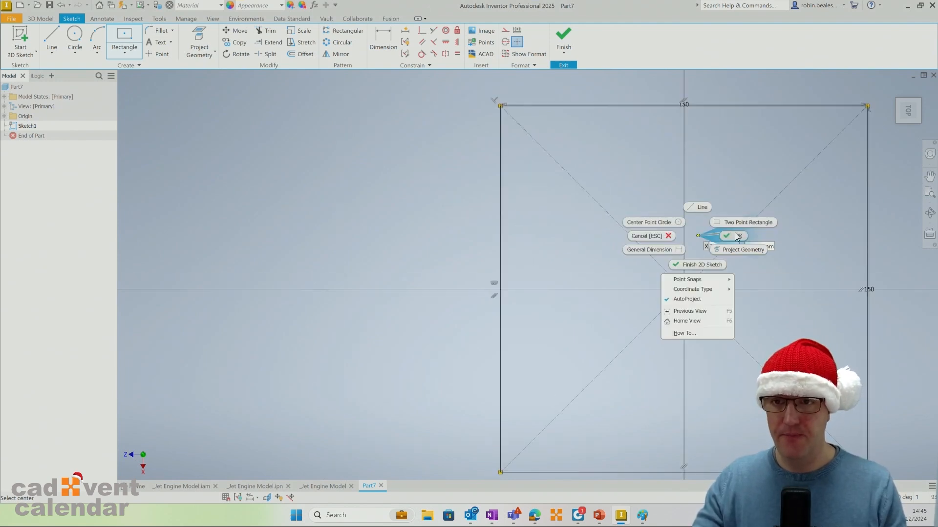
{"action": "left_click", "coordinate": [737, 237]}
{"action": "left_click", "coordinate": [563, 36]}
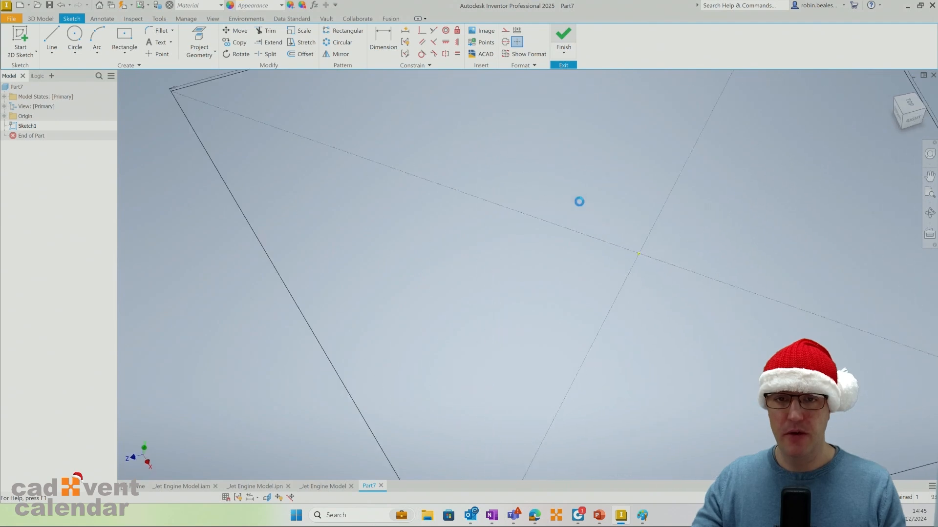
Extrude the square profile 200 mm symmetrically about the sketch plane
{"action": "left_click", "coordinate": [51, 42]}
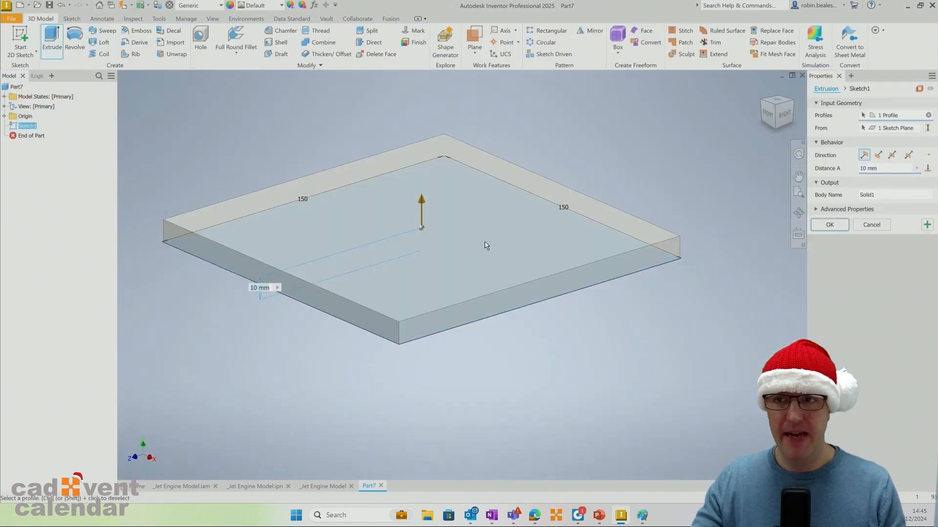
{"action": "left_click_drag", "start_coordinate": [885, 169], "coordinate": [823, 167]}
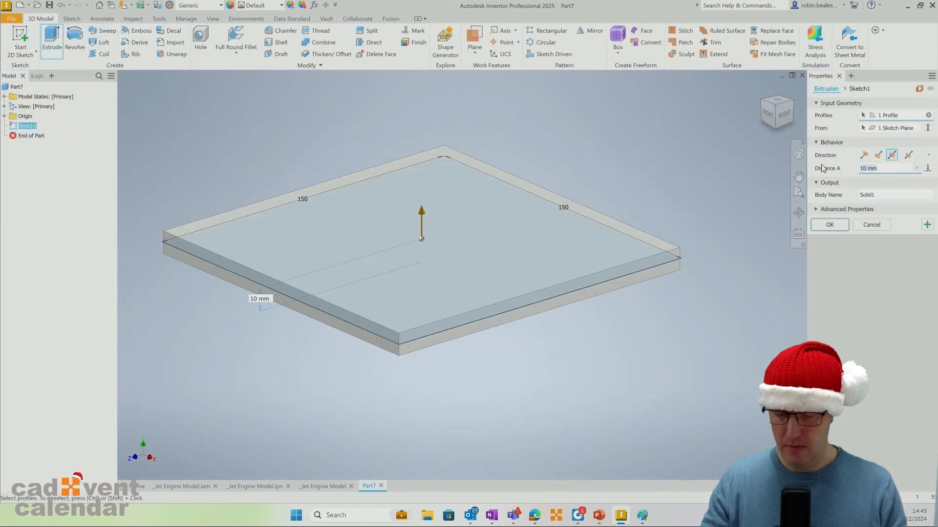
{"action": "type", "text": "200"}
{"action": "key", "text": "Return"}
Start a 3D dimension annotation on the block and set the part's annotation standard to ISO
{"action": "scroll", "coordinate": [825, 215], "scroll_direction": "down", "scroll_amount": 6}
{"action": "scroll", "coordinate": [821, 225], "scroll_direction": "up", "scroll_amount": 3}
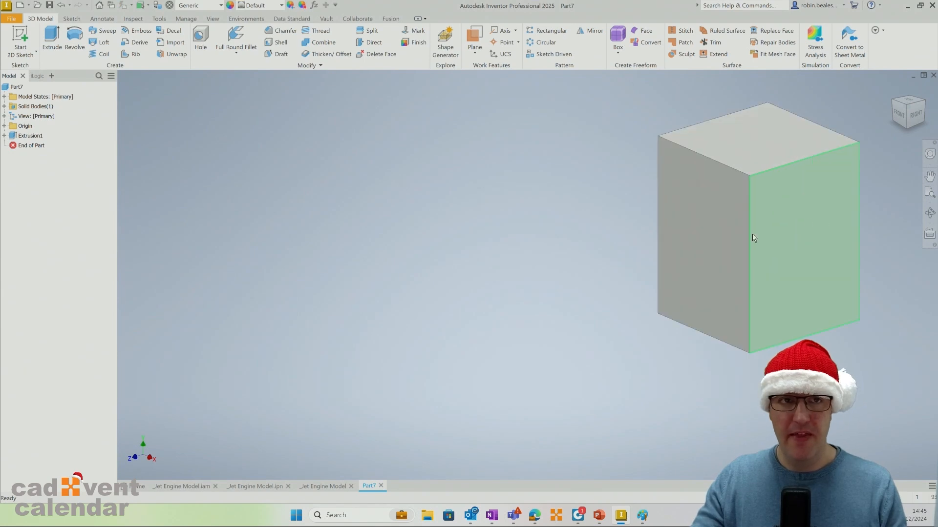
{"action": "middle_click_drag", "start_coordinate": [752, 238], "coordinate": [517, 324]}
{"action": "left_click", "coordinate": [99, 19]}
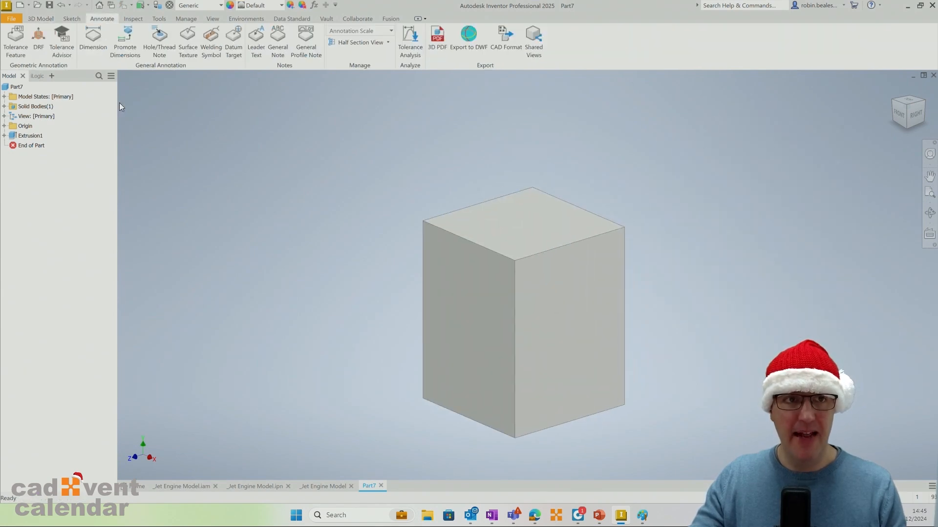
{"action": "left_click", "coordinate": [99, 38]}
{"action": "left_click", "coordinate": [423, 263]}
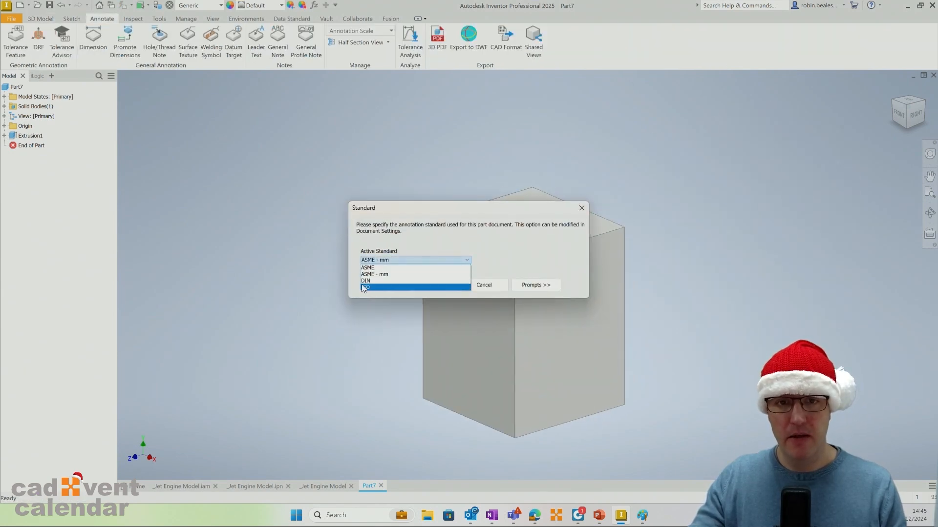
{"action": "left_click", "coordinate": [366, 287]}
{"action": "left_click", "coordinate": [432, 287]}
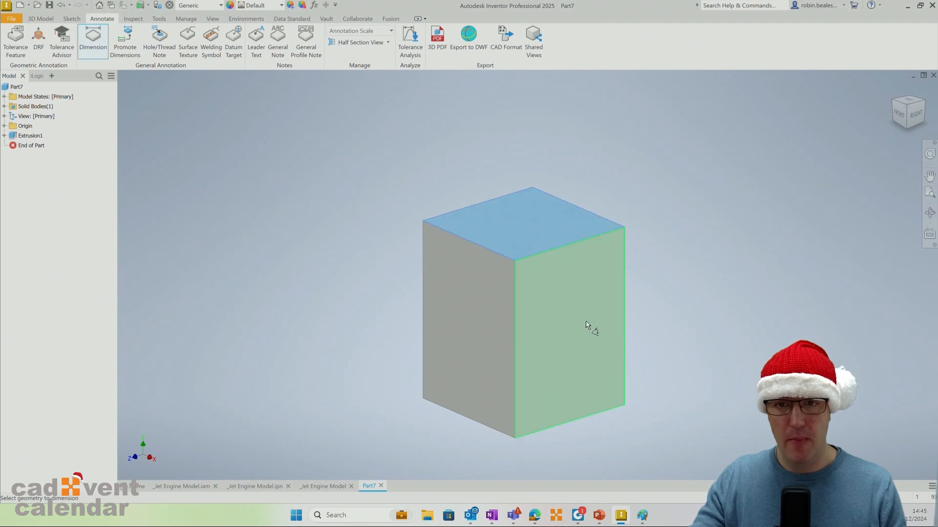
Dimension the block's height between its top and bottom faces as a 3D annotation in the plane of the front face
{"action": "key", "text": "Caps_Lock"}
{"action": "key", "text": "Caps_Lock"}
{"action": "middle_click_drag", "start_coordinate": [589, 321], "coordinate": [553, 318], "text": "shift"}
{"action": "left_click", "coordinate": [553, 319]}
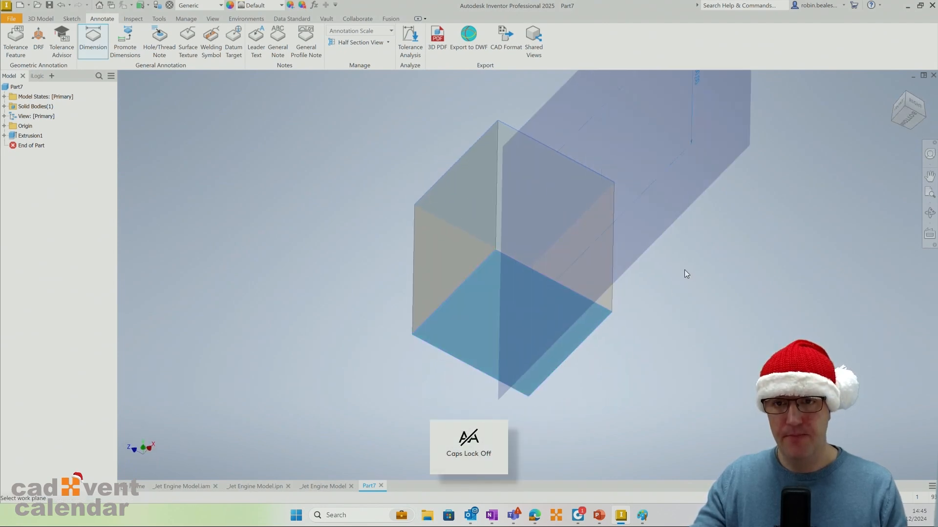
{"action": "middle_click_drag", "start_coordinate": [684, 271], "coordinate": [665, 319], "text": "shift"}
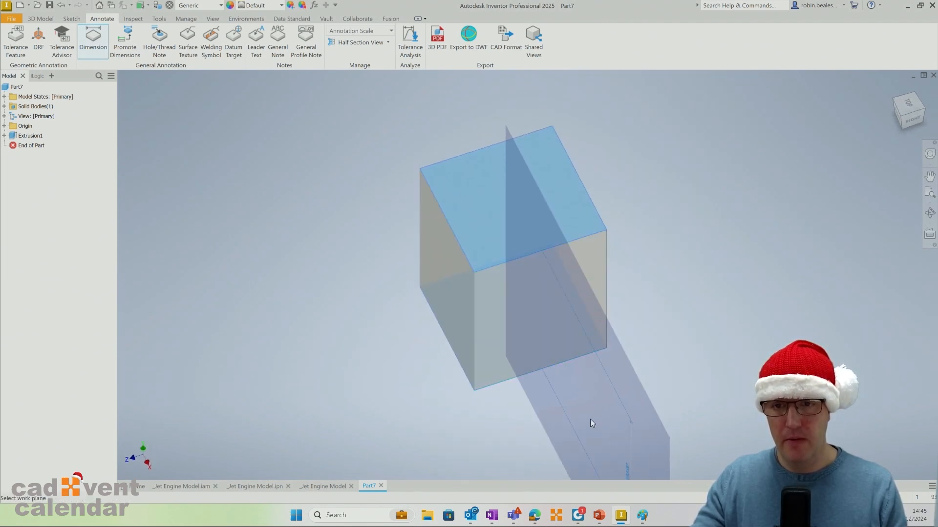
{"action": "middle_click_drag", "start_coordinate": [592, 425], "coordinate": [588, 306]}
{"action": "right_click", "coordinate": [659, 320]}
{"action": "left_click", "coordinate": [649, 373]}
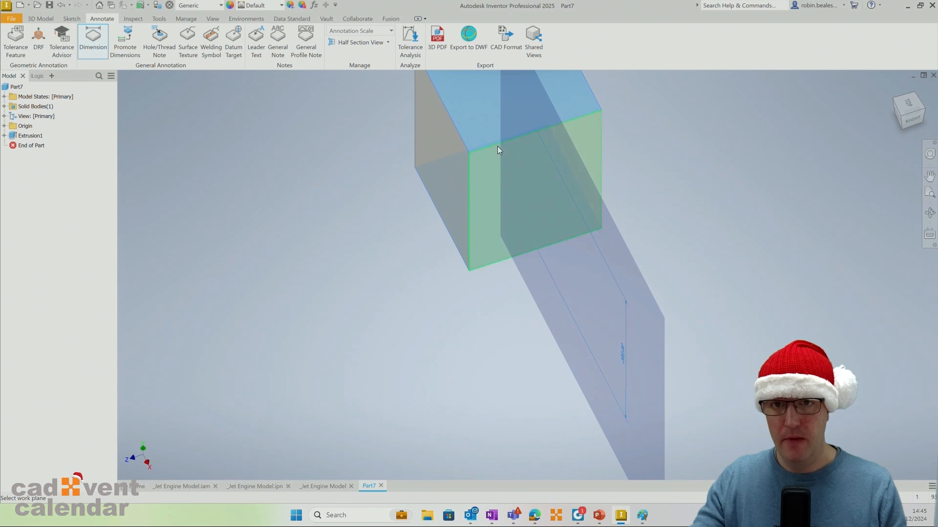
{"action": "left_click", "coordinate": [444, 172]}
{"action": "left_click", "coordinate": [530, 316]}
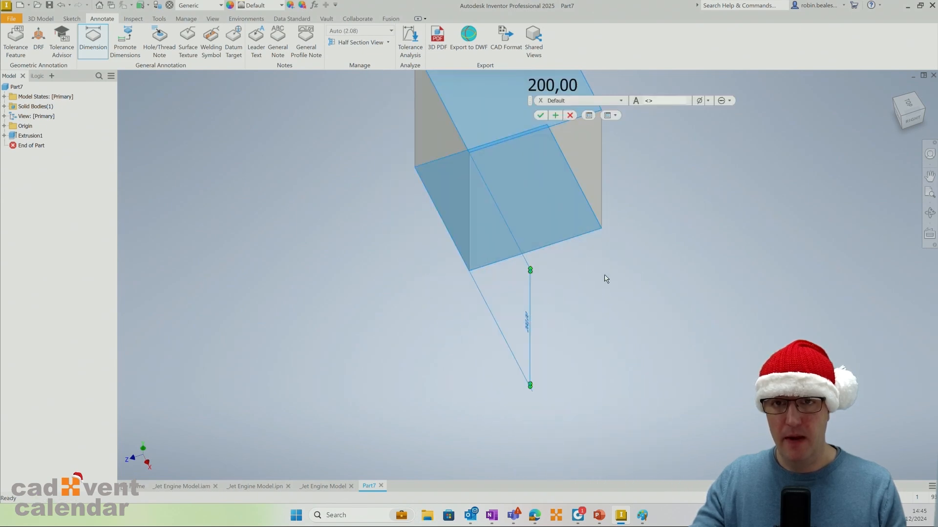
{"action": "middle_click_drag", "start_coordinate": [607, 296], "coordinate": [614, 256], "text": "shift"}
{"action": "left_click", "coordinate": [540, 116]}
{"action": "middle_click_drag", "start_coordinate": [659, 210], "coordinate": [708, 274], "text": "shift"}
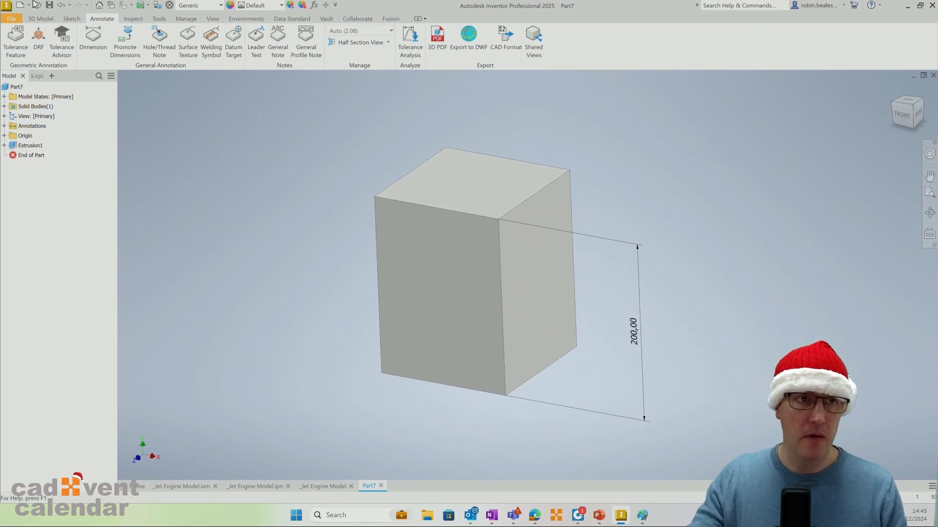
Save the part as Part7 and create a drawing of it from the metric ISO.dwg template
{"action": "left_click", "coordinate": [50, 5]}
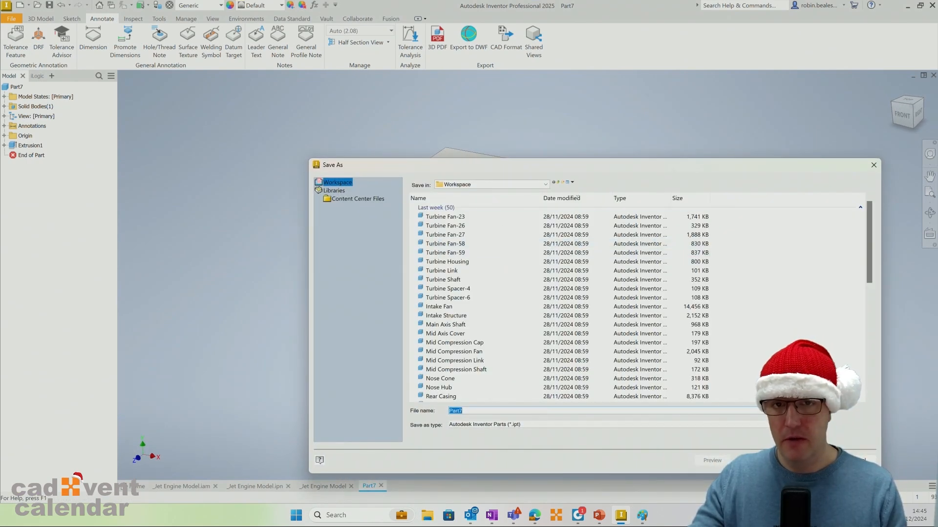
{"action": "key", "text": "Return"}
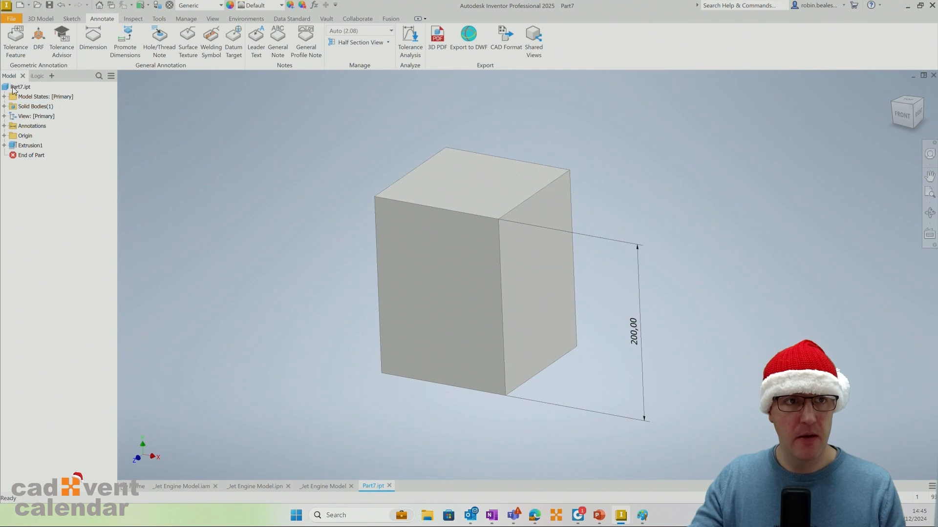
{"action": "right_click", "coordinate": [13, 90]}
{"action": "left_click", "coordinate": [57, 131]}
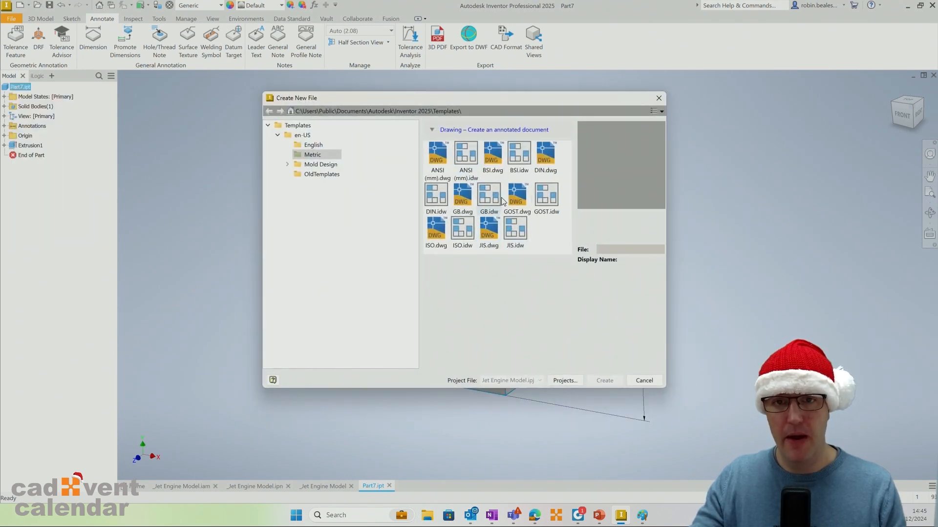
{"action": "double_click", "coordinate": [437, 233]}
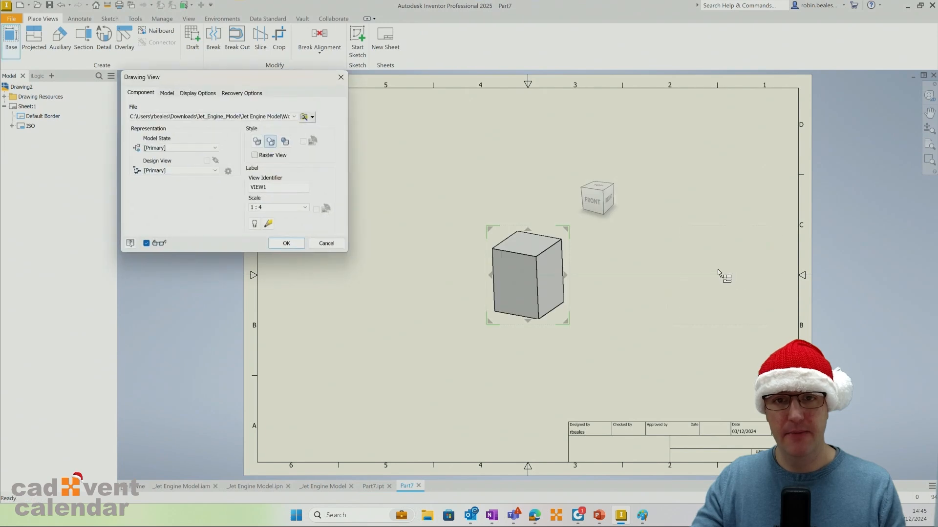
Place a base view of the block in front orientation at 1:4 scale and move it toward the sheet's upper-left area
{"action": "left_click", "coordinate": [591, 200]}
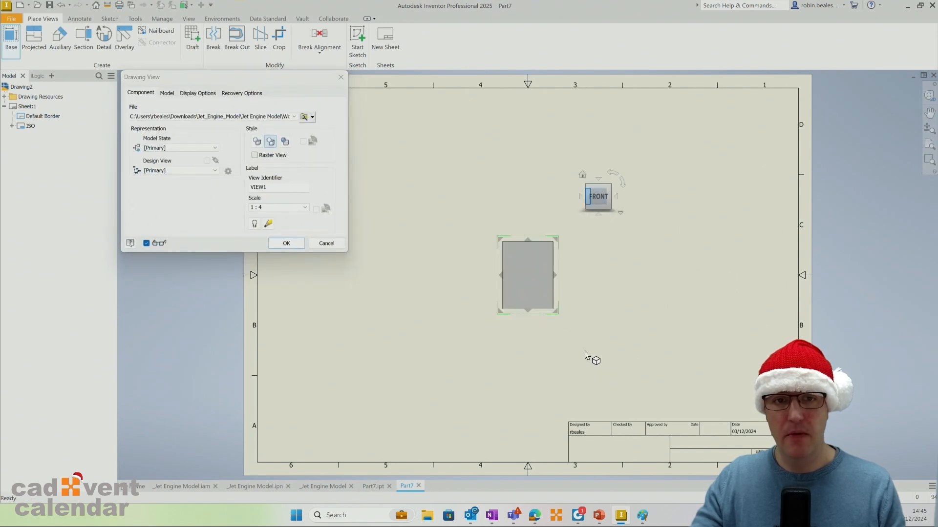
{"action": "left_click", "coordinate": [285, 243]}
{"action": "mouse_move", "coordinate": [564, 246]}
{"action": "left_mouse_down"}
{"action": "mouse_move", "coordinate": [497, 210]}
{"action": "mouse_move", "coordinate": [473, 223]}
{"action": "left_mouse_up"}
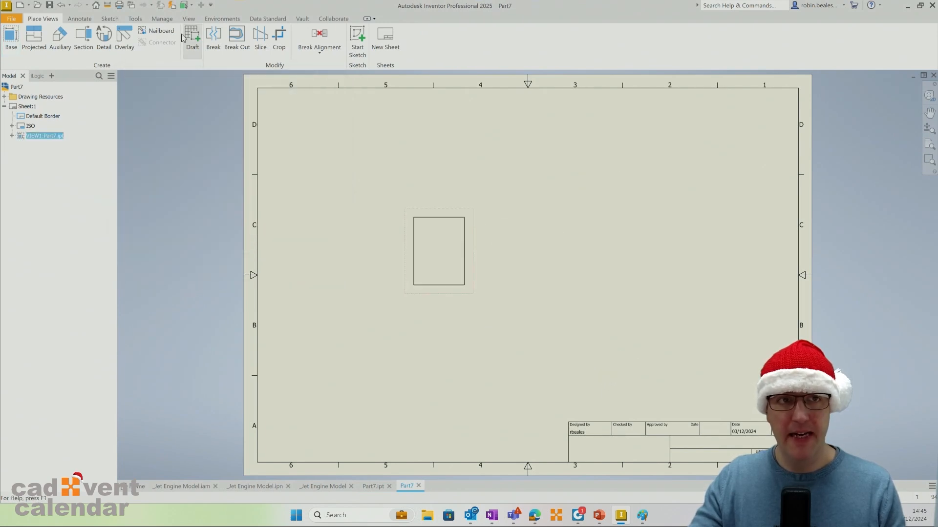
Retrieve the block's 3D height dimension from the model into the front view
{"action": "left_click", "coordinate": [80, 19]}
{"action": "left_click", "coordinate": [438, 42]}
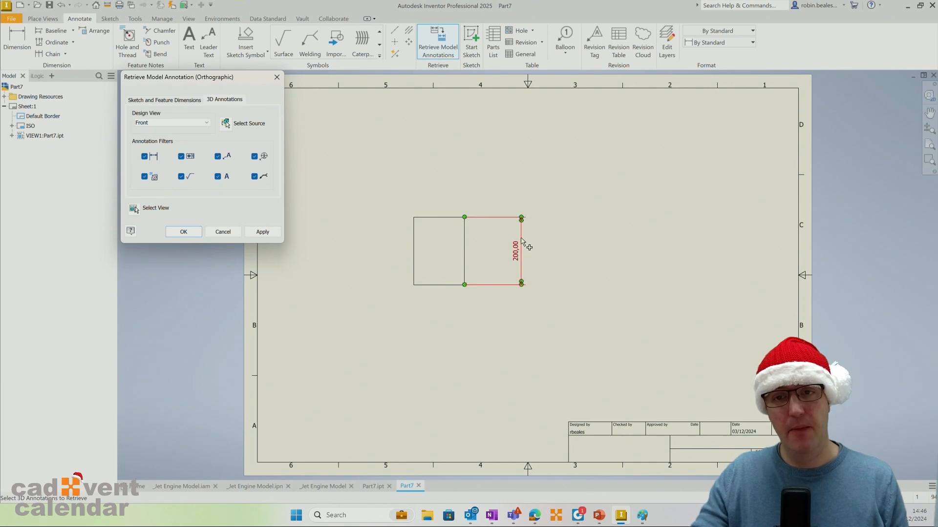
{"action": "left_click", "coordinate": [188, 231]}
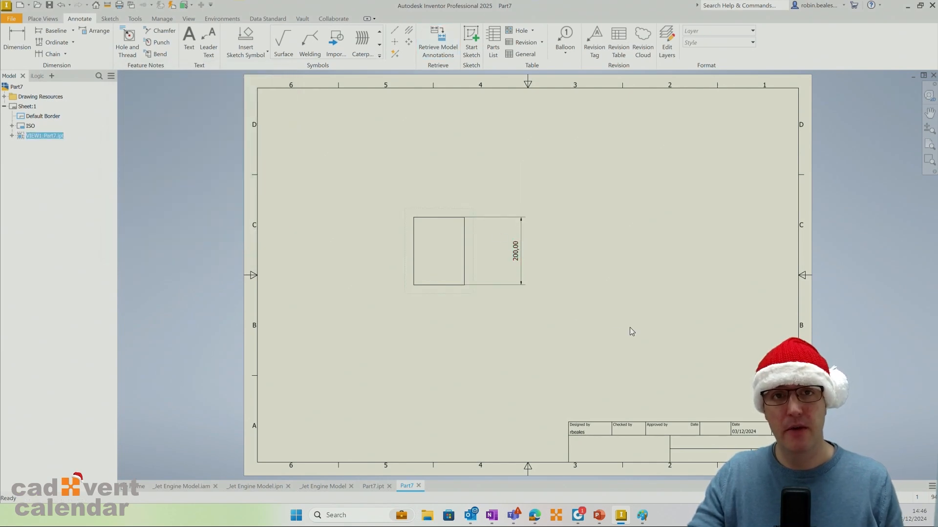
{"action": "left_click", "coordinate": [42, 18]}
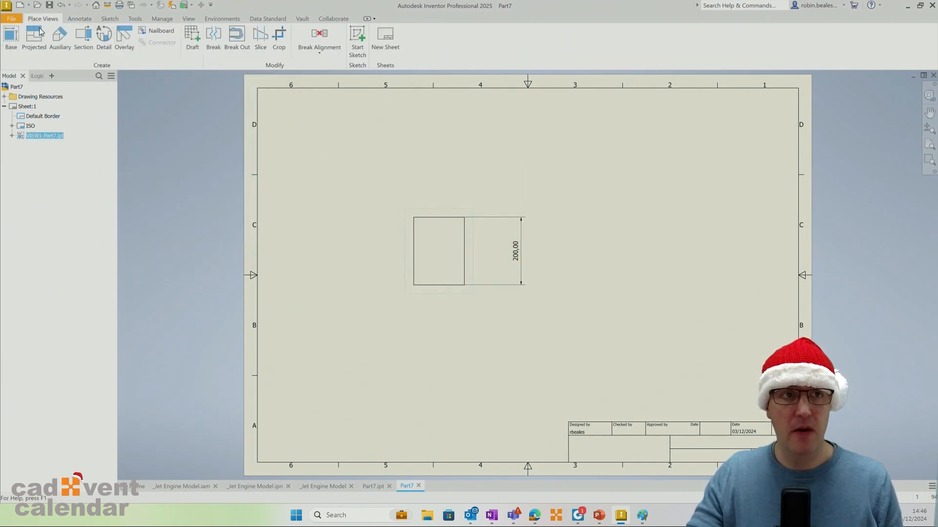
{"action": "left_click", "coordinate": [17, 38]}
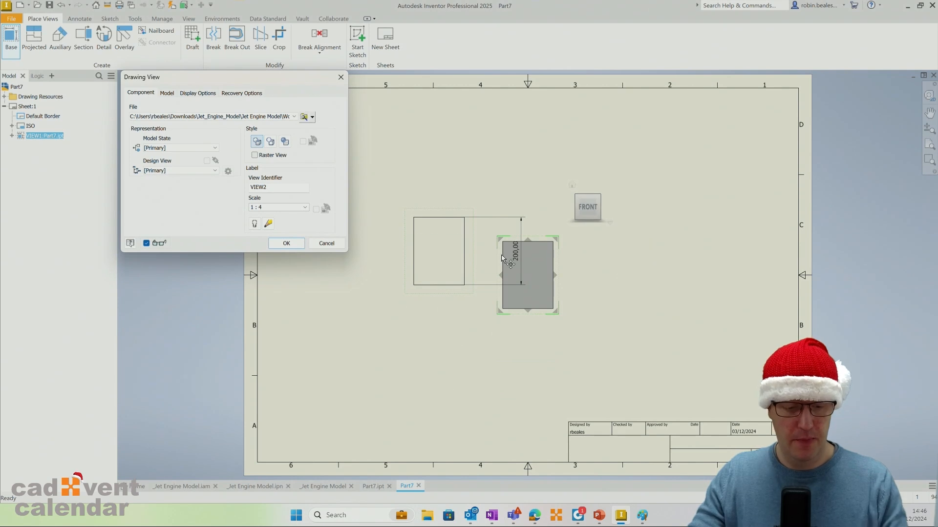
{"action": "key", "text": "Escape"}
{"action": "left_click", "coordinate": [34, 38]}
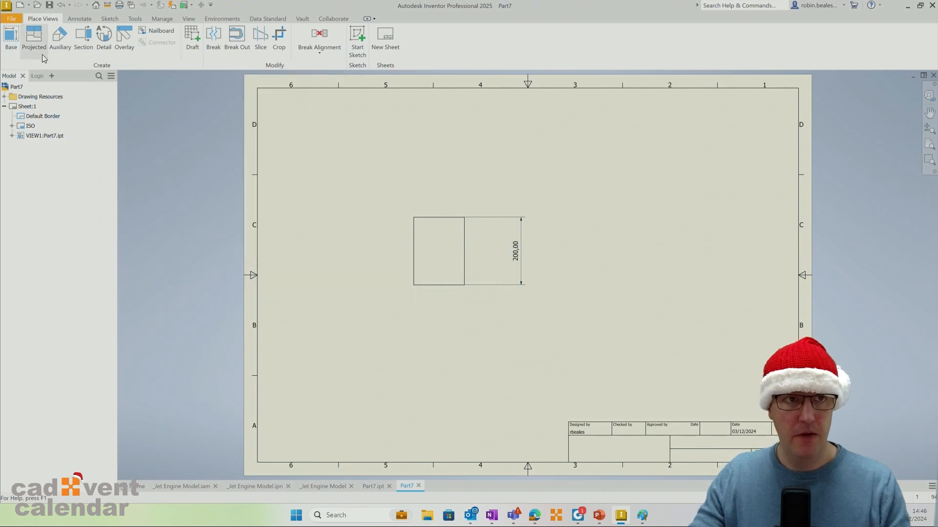
{"action": "left_click", "coordinate": [443, 277]}
{"action": "key", "text": "Escape"}
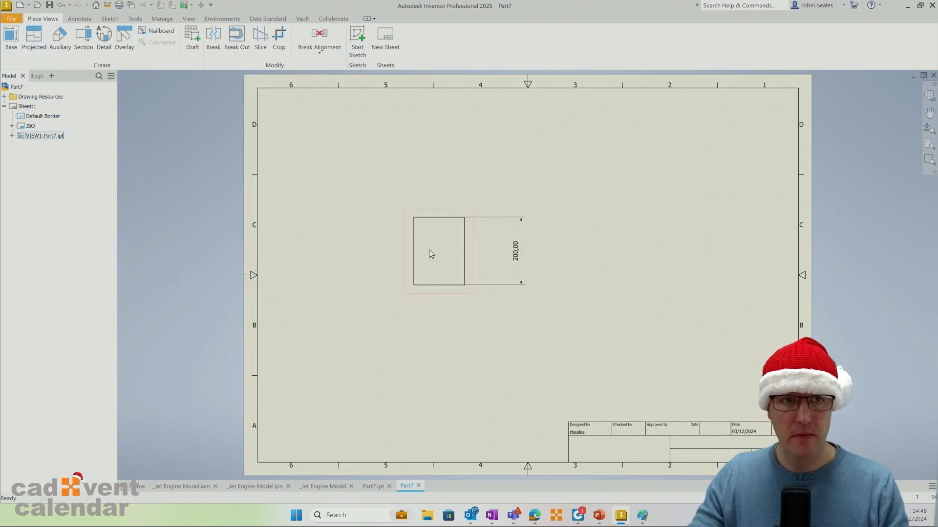
Project a view of the block directly below the front view
{"action": "left_click", "coordinate": [34, 38]}
{"action": "left_click", "coordinate": [432, 256]}
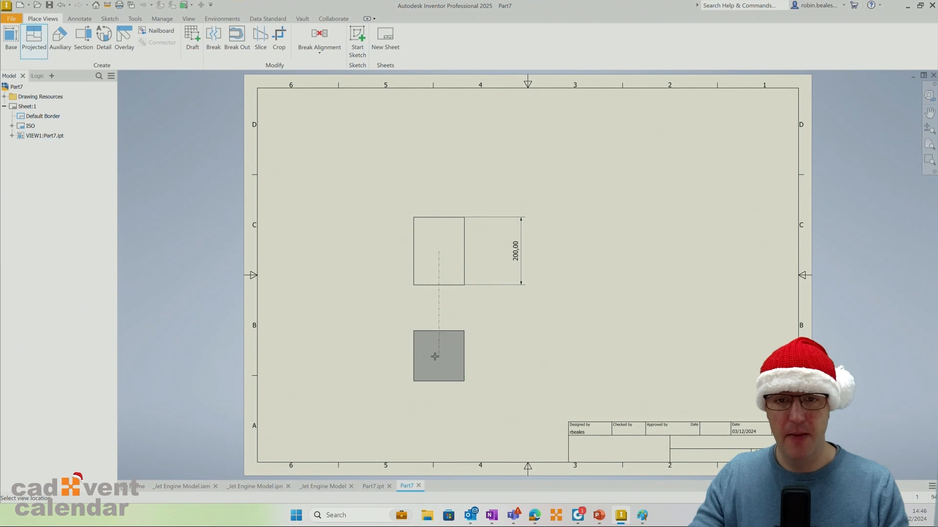
{"action": "left_click", "coordinate": [435, 356]}
{"action": "right_click", "coordinate": [498, 355]}
{"action": "left_click", "coordinate": [537, 355]}
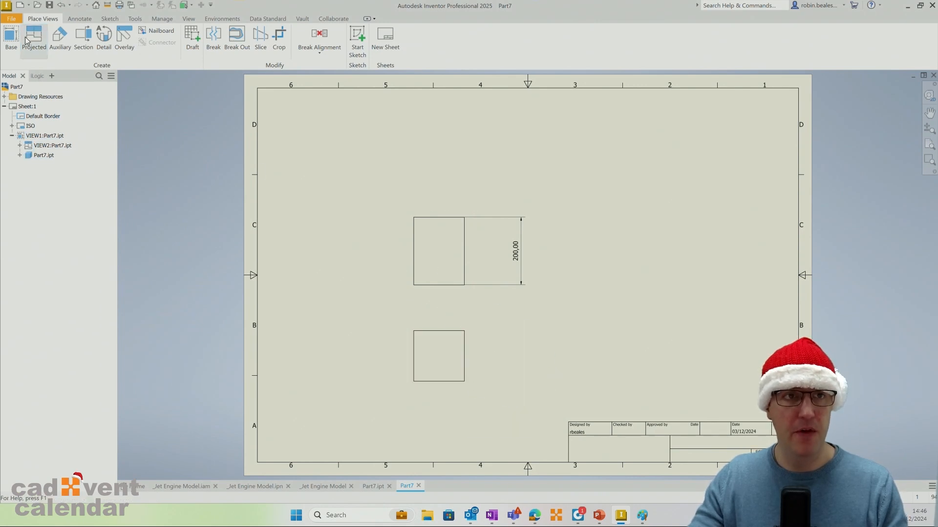
Retrieve the block's width and depth sketch dimensions from the model into the projected view below the front view
{"action": "left_click", "coordinate": [79, 18]}
{"action": "left_click", "coordinate": [438, 41]}
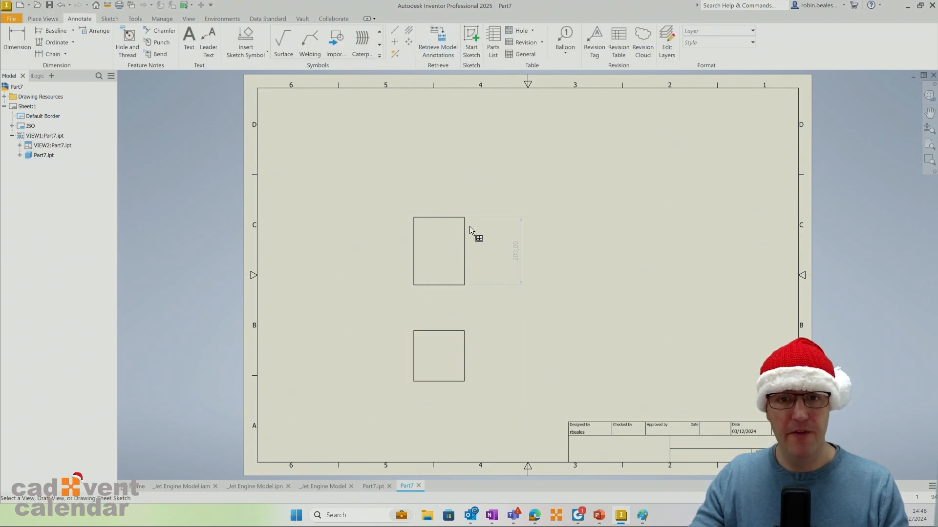
{"action": "left_click", "coordinate": [442, 353]}
{"action": "left_click", "coordinate": [184, 100]}
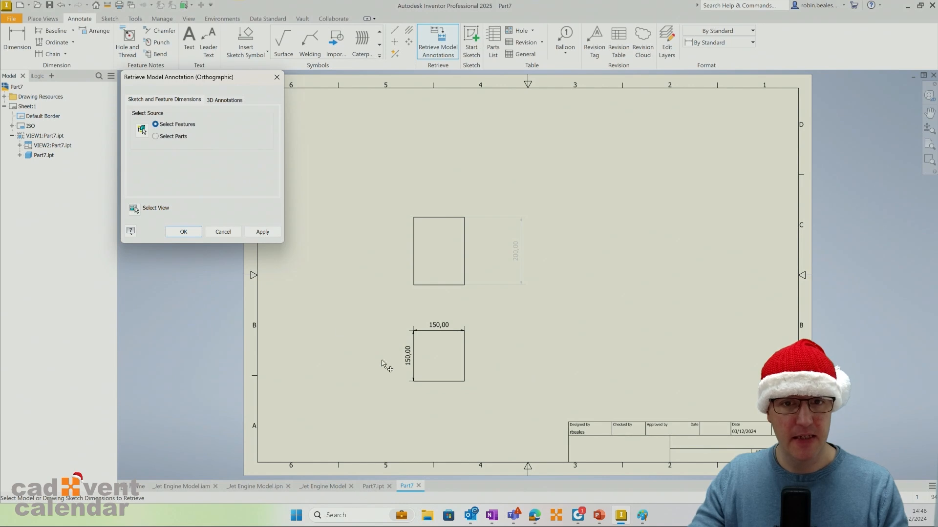
{"action": "left_click_drag", "start_coordinate": [381, 297], "coordinate": [573, 450]}
{"action": "left_click", "coordinate": [168, 232]}
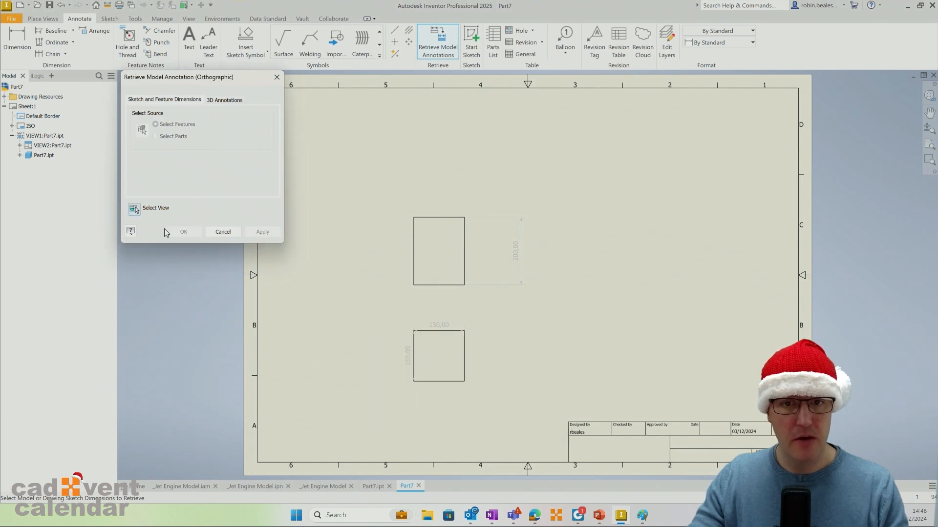
{"action": "left_click", "coordinate": [223, 232]}
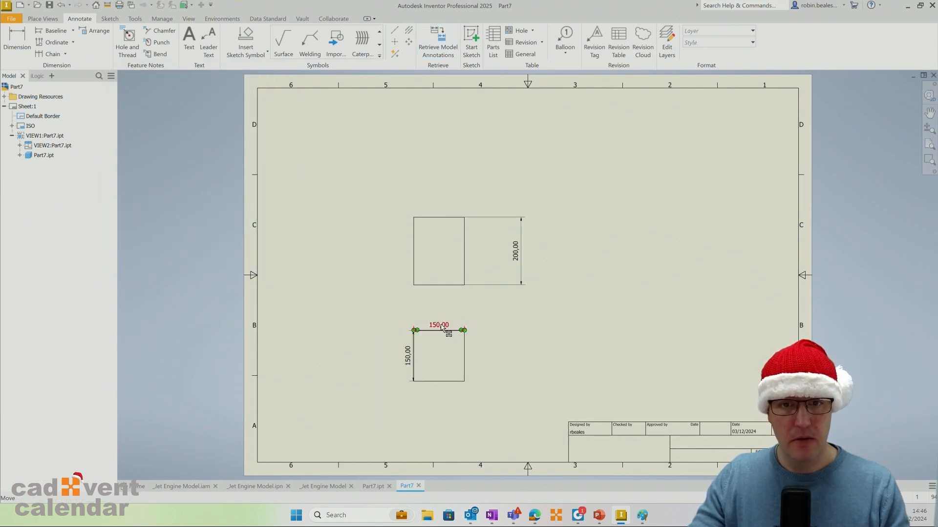
Move the projected view's horizontal and vertical dimensions outward, clear of the block's edges
{"action": "left_click_drag", "start_coordinate": [442, 329], "coordinate": [442, 315]}
{"action": "mouse_move", "coordinate": [410, 356]}
{"action": "left_mouse_down"}
{"action": "mouse_move", "coordinate": [398, 355]}
{"action": "mouse_move", "coordinate": [406, 355]}
{"action": "left_mouse_up"}
{"action": "left_click", "coordinate": [552, 346]}
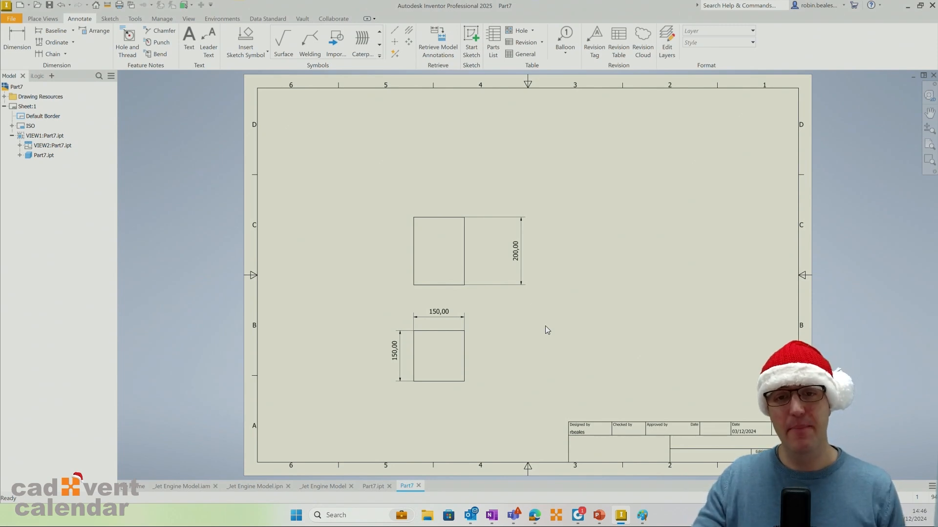
Align the front view's height dimension closer to the block's right edge
{"action": "left_click_drag", "start_coordinate": [365, 302], "coordinate": [560, 446]}
{"action": "left_click", "coordinate": [576, 350]}
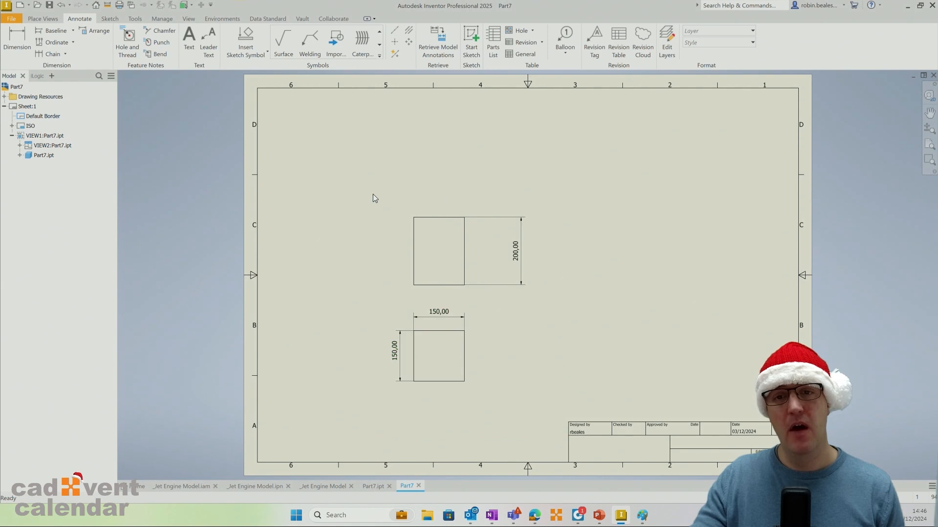
{"action": "left_click_drag", "start_coordinate": [372, 193], "coordinate": [621, 324]}
{"action": "left_click", "coordinate": [529, 221]}
{"action": "left_click_drag", "start_coordinate": [532, 224], "coordinate": [481, 245]}
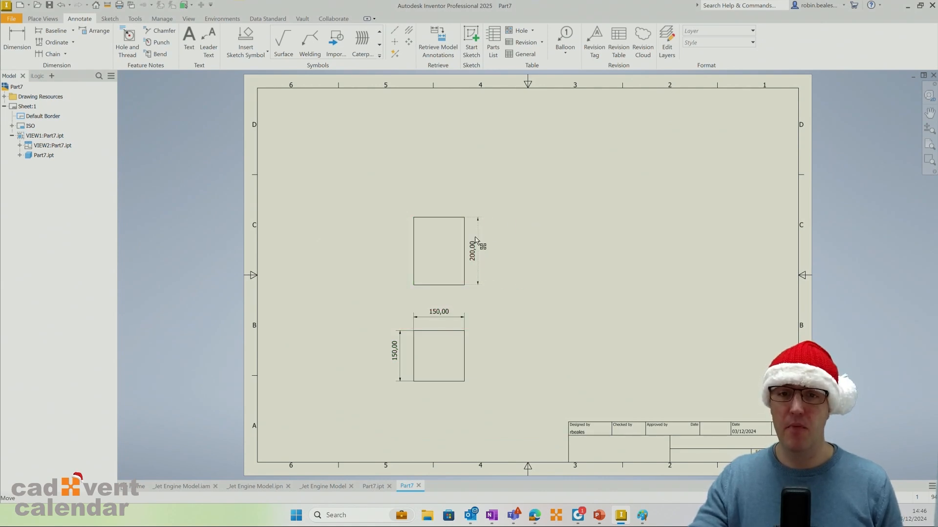
{"action": "left_click", "coordinate": [515, 257]}
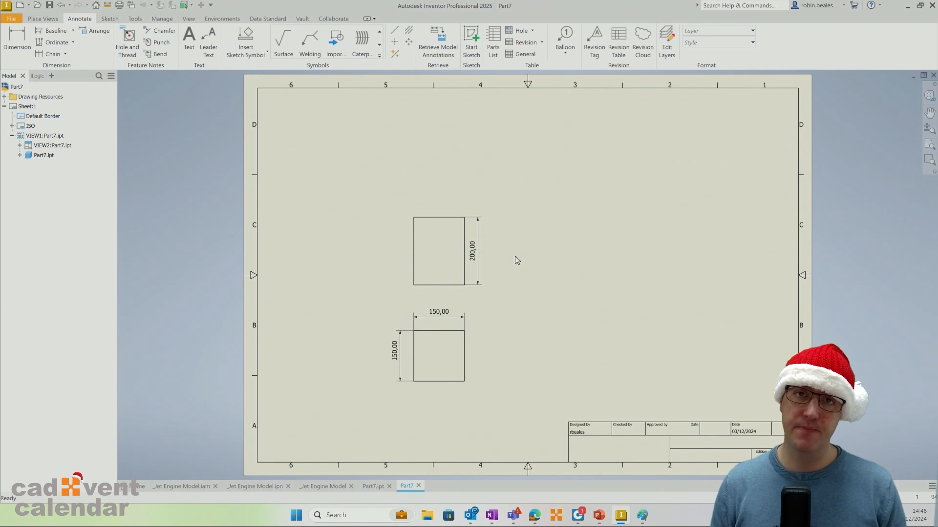